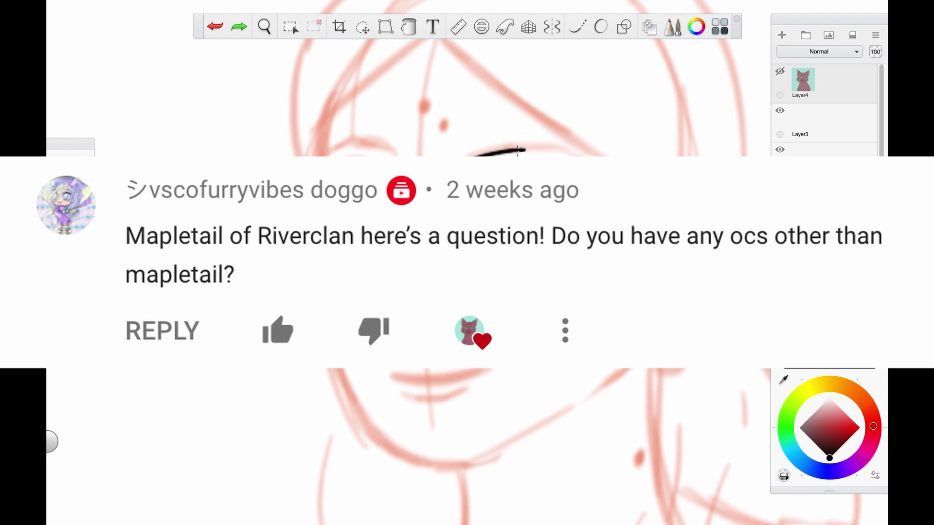
Step: Ink the outlines of the woman's two eyebrows in black over the red sketch
{"action": "left_click_drag", "start_coordinate": [564, 153], "coordinate": [366, 181]}
{"action": "scroll", "coordinate": [430, 180], "scroll_direction": "up", "scroll_amount": 2}
{"action": "key", "text": "ctrl+z"}
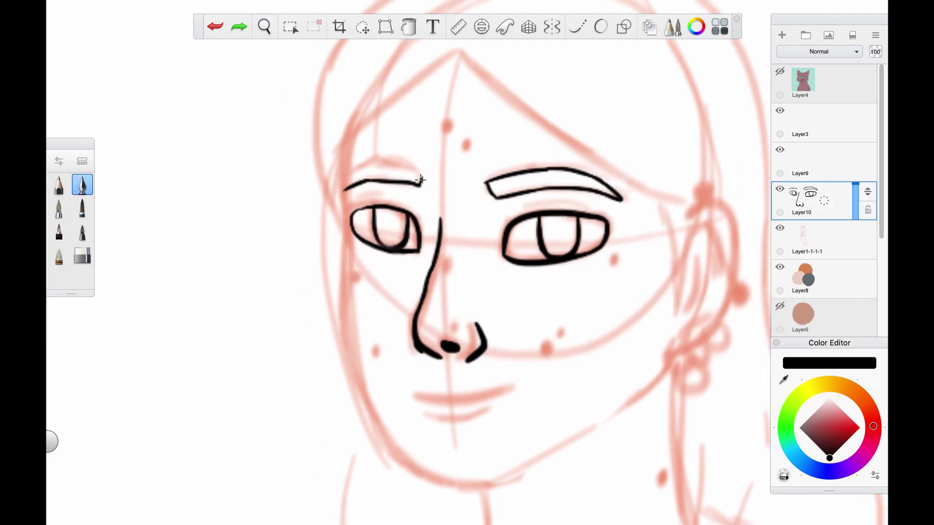
Step: Ink the far side of the woman's face from the forehead past the eye to the cheek
{"action": "left_click_drag", "start_coordinate": [350, 136], "coordinate": [340, 283]}
{"action": "key", "text": "ctrl+z"}
{"action": "left_click_drag", "start_coordinate": [340, 219], "coordinate": [343, 311]}
{"action": "scroll", "coordinate": [369, 292], "scroll_direction": "down", "scroll_amount": 3}
{"action": "mouse_move", "coordinate": [313, 253]}
{"action": "left_mouse_down"}
{"action": "mouse_move", "coordinate": [352, 381]}
{"action": "mouse_move", "coordinate": [364, 389]}
{"action": "left_mouse_up"}
{"action": "key", "text": "ctrl+z"}
{"action": "key", "text": "ctrl+z"}
{"action": "key", "text": "ctrl+shift+z"}
{"action": "key", "text": "ctrl+z"}
{"action": "key", "text": "ctrl+shift+z"}
{"action": "key", "text": "ctrl+z"}
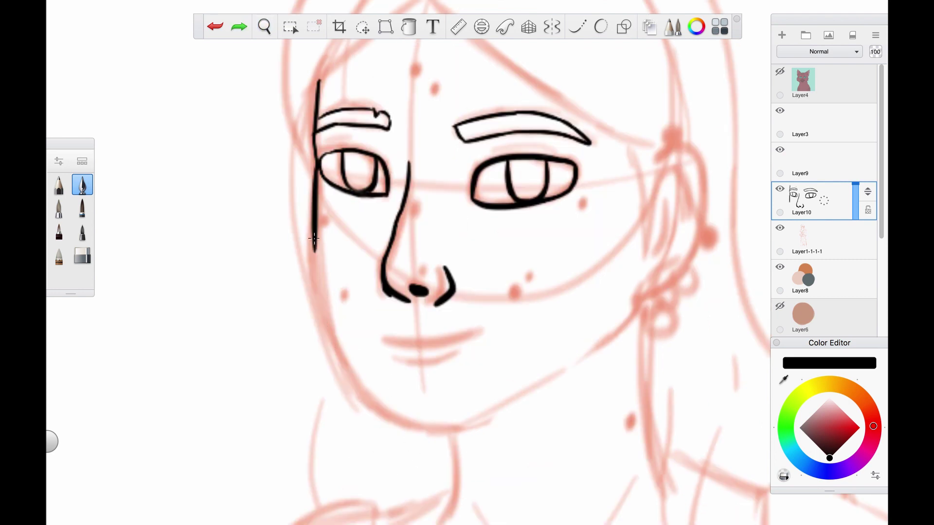
{"action": "key", "text": "ctrl+shift+z"}
Step: Ink the curve of the lower cheek and chin up to the middle of the jaw
{"action": "scroll", "coordinate": [402, 423], "scroll_direction": "down", "scroll_amount": 3}
{"action": "mouse_move", "coordinate": [311, 298]}
{"action": "left_mouse_down"}
{"action": "mouse_move", "coordinate": [452, 336]}
{"action": "mouse_move", "coordinate": [433, 329]}
{"action": "mouse_move", "coordinate": [504, 295]}
{"action": "left_mouse_up"}
{"action": "key", "text": "ctrl+z"}
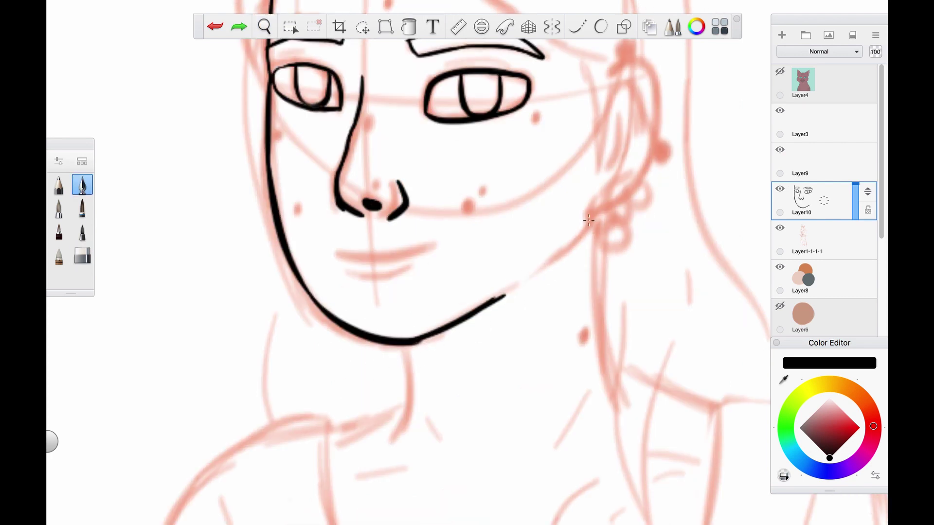
Step: Ink the jaw corner below the ear and redraw the chin line so it tapers toward that corner
{"action": "left_click_drag", "start_coordinate": [589, 220], "coordinate": [560, 255]}
{"action": "key", "text": "e"}
{"action": "mouse_move", "coordinate": [502, 279]}
{"action": "left_mouse_down"}
{"action": "mouse_move", "coordinate": [433, 321]}
{"action": "mouse_move", "coordinate": [479, 296]}
{"action": "mouse_move", "coordinate": [448, 327]}
{"action": "mouse_move", "coordinate": [380, 337]}
{"action": "left_mouse_up"}
{"action": "key", "text": "e"}
{"action": "scroll", "coordinate": [439, 392], "scroll_direction": "up", "scroll_amount": 2}
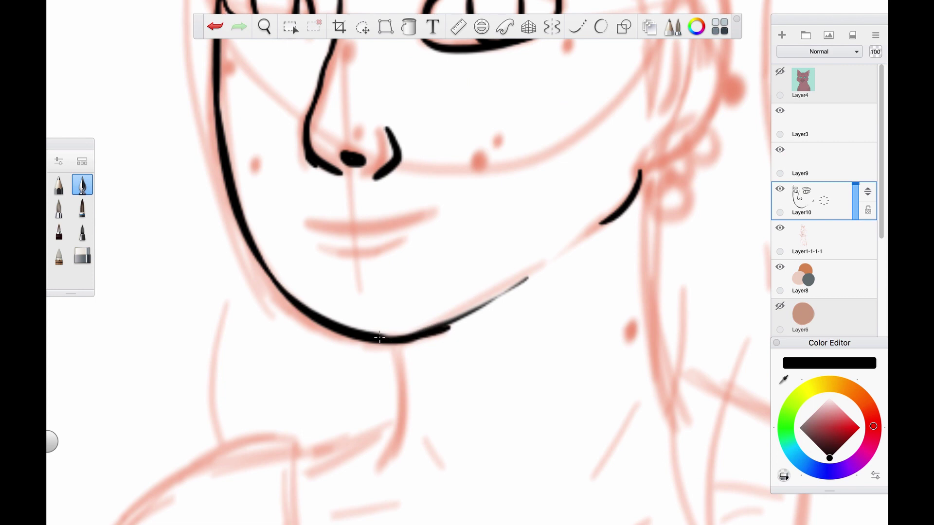
{"action": "key", "text": "ctrl+z"}
{"action": "left_click_drag", "start_coordinate": [479, 312], "coordinate": [521, 277]}
{"action": "key", "text": "z"}
{"action": "scroll", "coordinate": [500, 329], "scroll_direction": "down", "scroll_amount": 3}
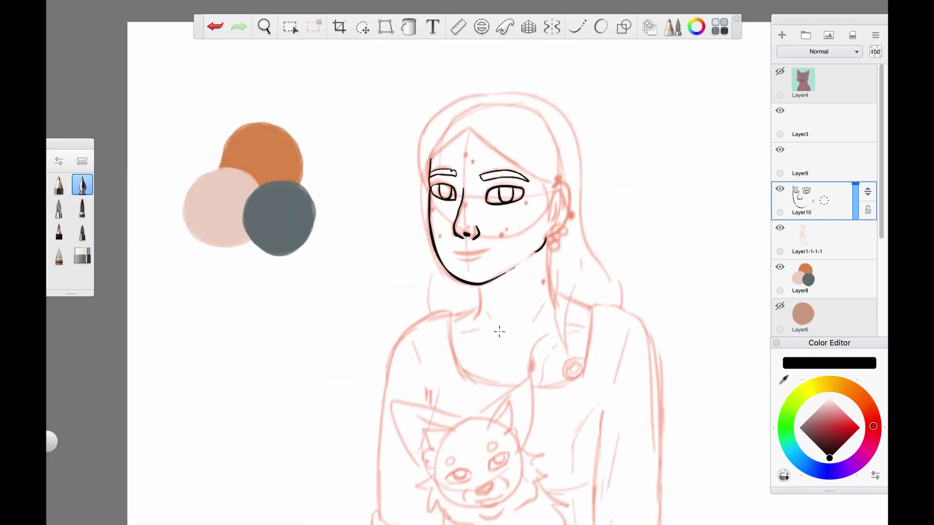
Step: Ink the woman's mouth line as one slightly upturned stroke across the sketched lips
{"action": "scroll", "coordinate": [492, 192], "scroll_direction": "up", "scroll_amount": 3}
{"action": "left_click_drag", "start_coordinate": [428, 266], "coordinate": [490, 267]}
{"action": "scroll", "coordinate": [521, 267], "scroll_direction": "up", "scroll_amount": 2}
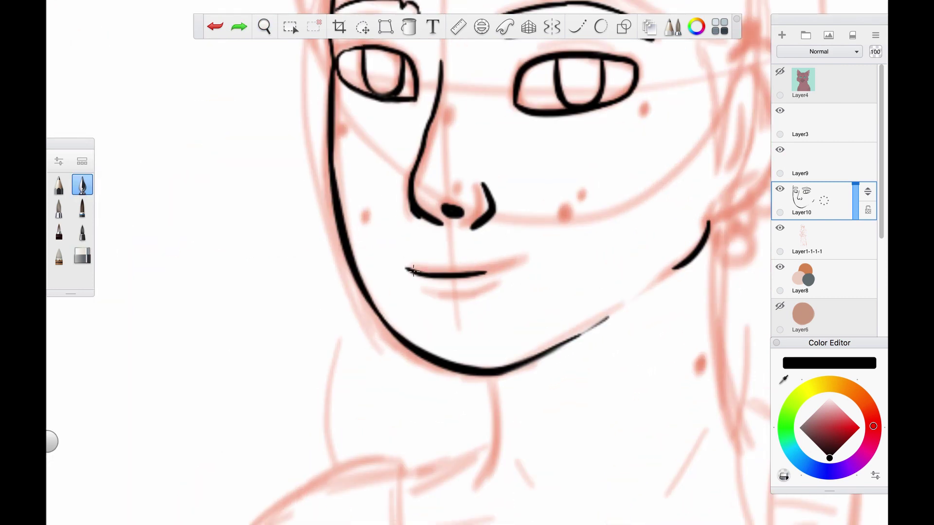
{"action": "key", "text": "ctrl+z"}
{"action": "left_click_drag", "start_coordinate": [410, 267], "coordinate": [474, 273]}
{"action": "key", "text": "ctrl+z"}
{"action": "left_click_drag", "start_coordinate": [411, 267], "coordinate": [535, 261]}
{"action": "key", "text": "ctrl+z"}
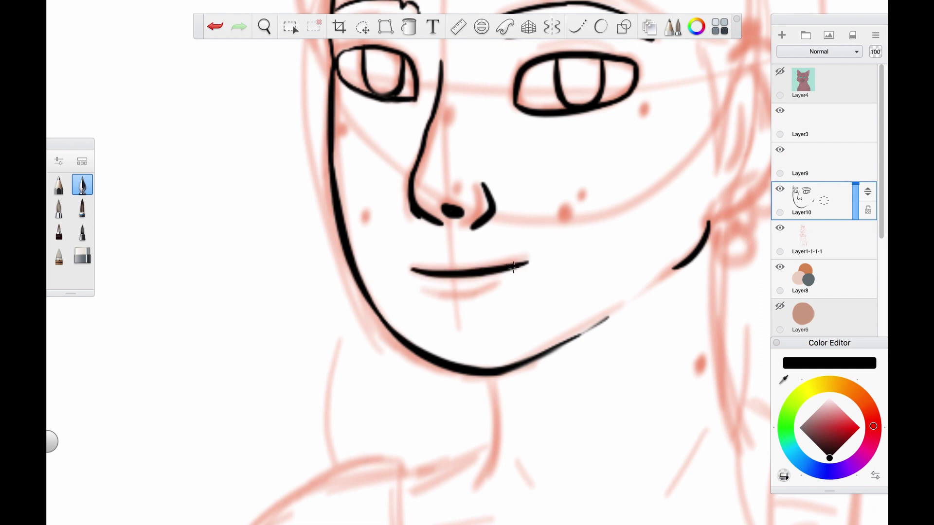
Step: Ink the shorter lower-lip line beneath the mouth line
{"action": "left_click_drag", "start_coordinate": [419, 289], "coordinate": [497, 285]}
{"action": "key", "text": "z"}
{"action": "scroll", "coordinate": [499, 281], "scroll_direction": "down", "scroll_amount": 3}
{"action": "scroll", "coordinate": [475, 265], "scroll_direction": "up", "scroll_amount": 3}
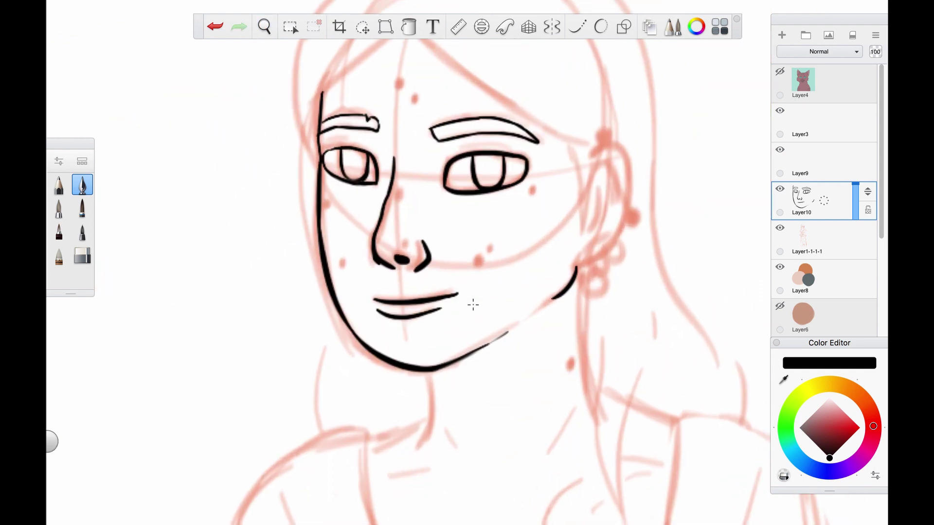
{"action": "scroll", "coordinate": [486, 272], "scroll_direction": "up", "scroll_amount": 2}
{"action": "key", "text": "space"}
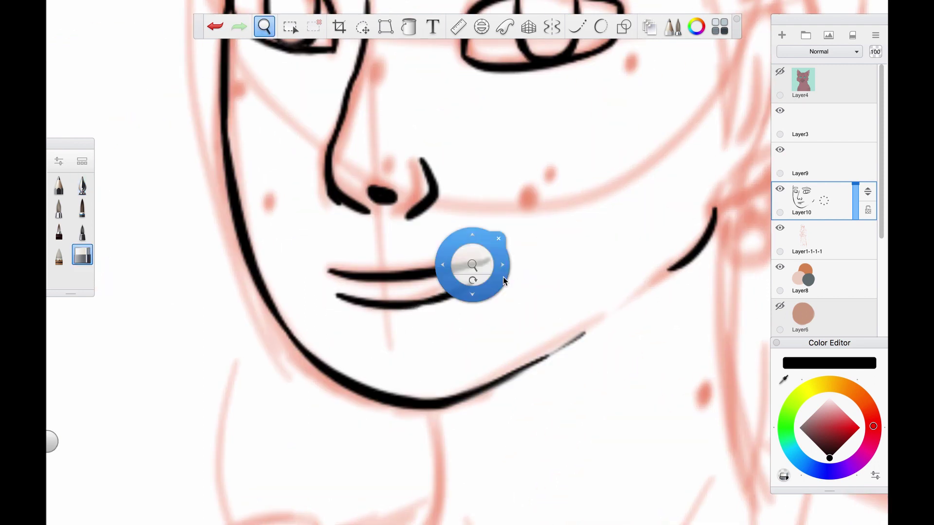
{"action": "scroll", "coordinate": [536, 279], "scroll_direction": "down", "scroll_amount": 4}
Step: Ink the woman's ear outline, its inner fold and the earrings
{"action": "scroll", "coordinate": [536, 279], "scroll_direction": "up", "scroll_amount": 3}
{"action": "mouse_move", "coordinate": [520, 187]}
{"action": "left_mouse_down"}
{"action": "mouse_move", "coordinate": [560, 210]}
{"action": "mouse_move", "coordinate": [559, 277]}
{"action": "left_mouse_up"}
{"action": "key", "text": "ctrl+z"}
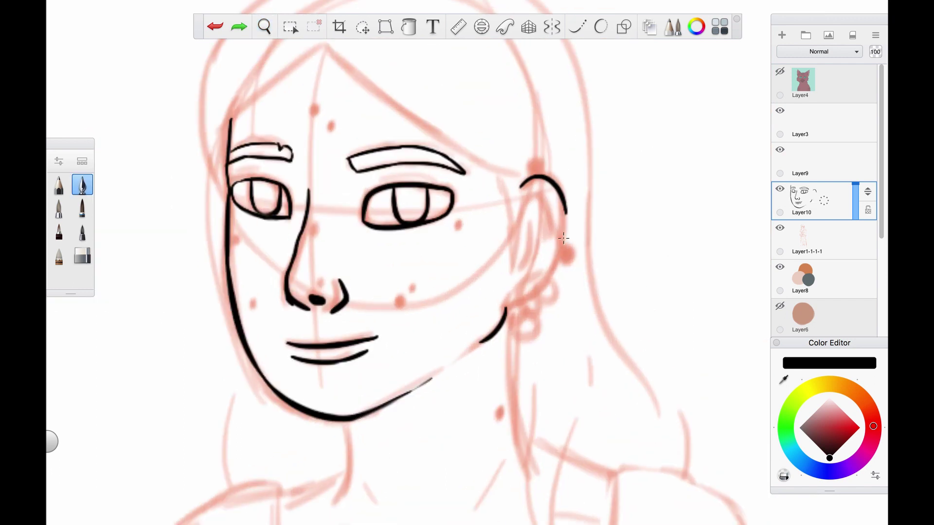
{"action": "left_click_drag", "start_coordinate": [564, 209], "coordinate": [522, 305]}
{"action": "left_click_drag", "start_coordinate": [530, 189], "coordinate": [552, 250]}
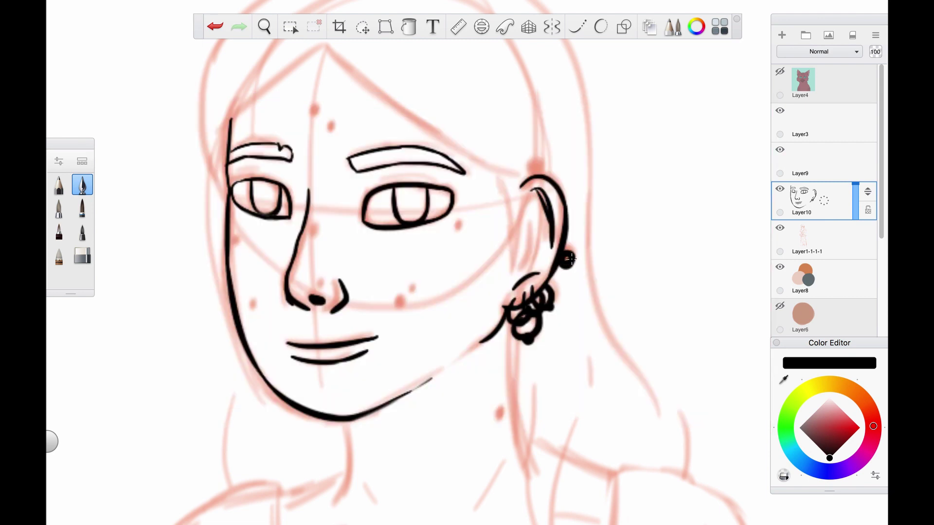
{"action": "scroll", "coordinate": [538, 170], "scroll_direction": "down", "scroll_amount": 5}
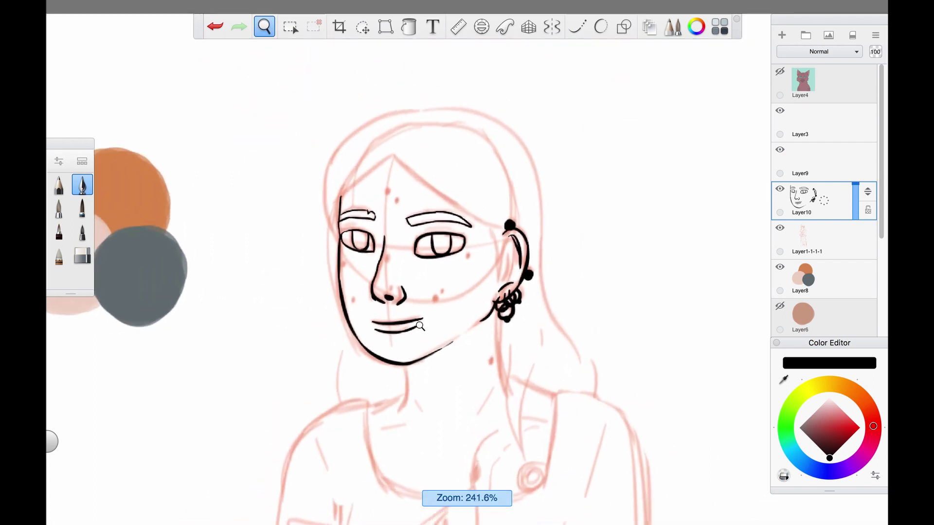
Step: Ink the near half of the hairline from the centre parting down to the ear
{"action": "mouse_move", "coordinate": [390, 141]}
{"action": "left_mouse_down"}
{"action": "mouse_move", "coordinate": [506, 221]}
{"action": "mouse_move", "coordinate": [495, 287]}
{"action": "left_mouse_up"}
{"action": "scroll", "coordinate": [499, 228], "scroll_direction": "up", "scroll_amount": 3}
{"action": "key", "text": "space"}
{"action": "scroll", "coordinate": [426, 213], "scroll_direction": "down", "scroll_amount": 2}
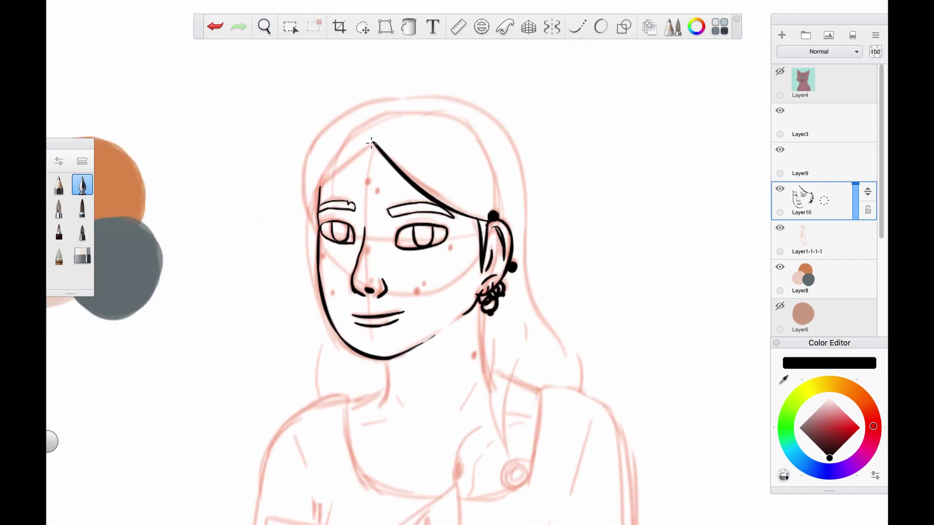
Step: Ink the far half of the hairline and the outer hair contour from the crown to the far temple
{"action": "left_click_drag", "start_coordinate": [396, 94], "coordinate": [306, 202]}
{"action": "key", "text": "ctrl+z"}
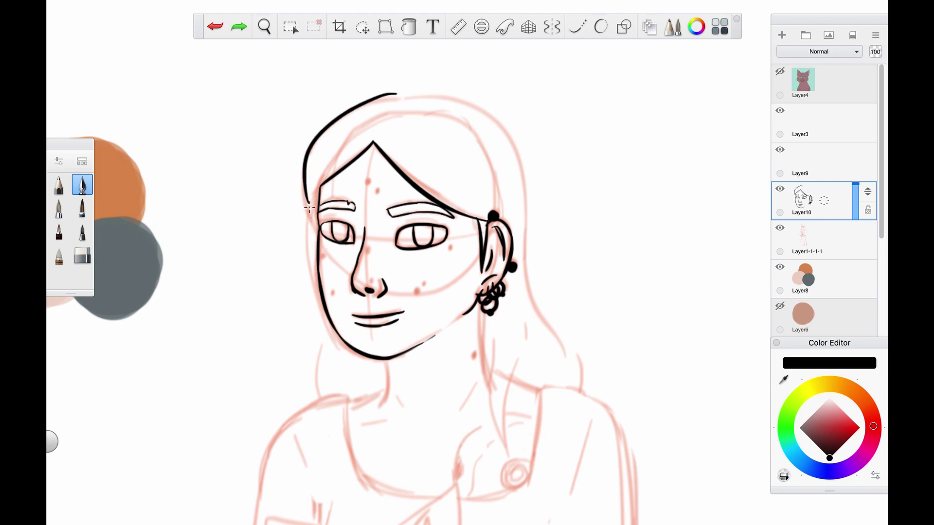
{"action": "key", "text": "e"}
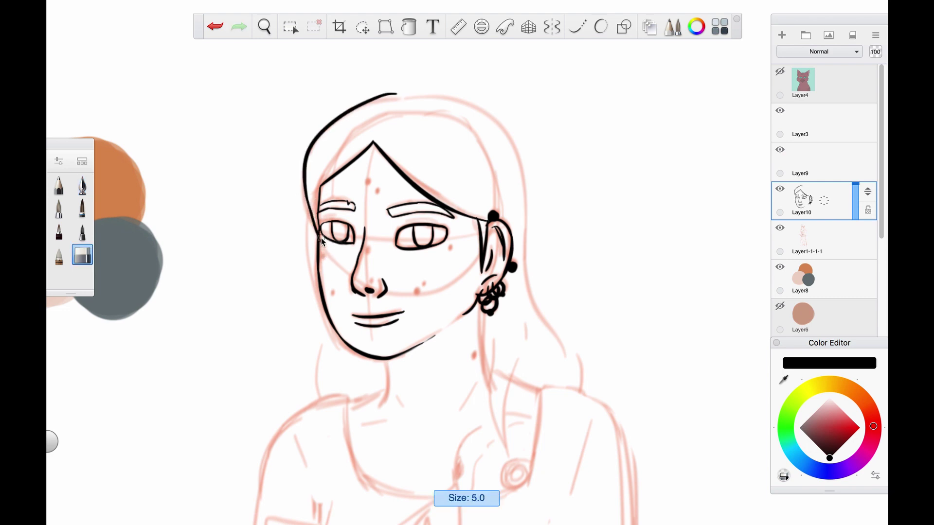
{"action": "key", "text": "e"}
{"action": "key", "text": "ctrl+z"}
Step: Ink the outer hair contour from the crown to the near shoulder and the hair edge below the far cheek
{"action": "mouse_move", "coordinate": [402, 92]}
{"action": "left_mouse_down"}
{"action": "mouse_move", "coordinate": [488, 158]}
{"action": "mouse_move", "coordinate": [534, 280]}
{"action": "mouse_move", "coordinate": [508, 202]}
{"action": "mouse_move", "coordinate": [535, 327]}
{"action": "left_mouse_up"}
{"action": "scroll", "coordinate": [421, 308], "scroll_direction": "left", "scroll_amount": 3}
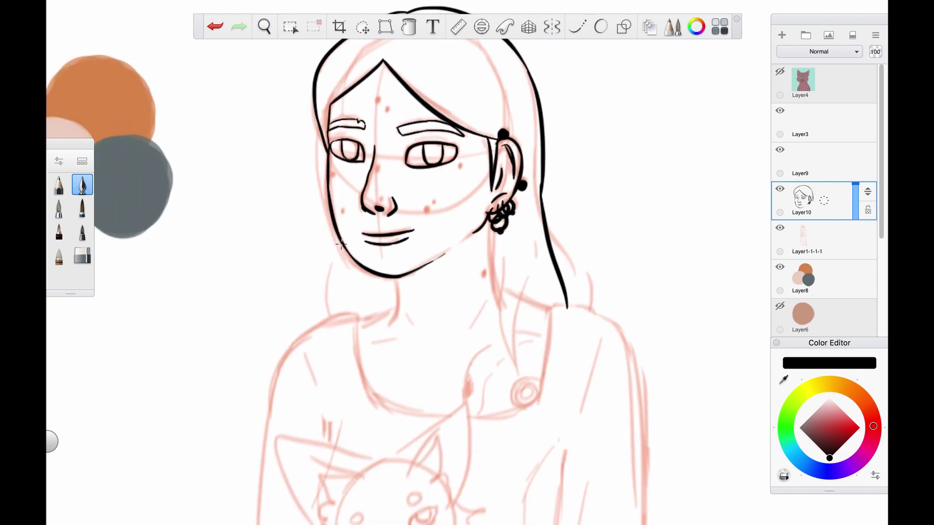
{"action": "left_click_drag", "start_coordinate": [335, 234], "coordinate": [331, 315]}
{"action": "scroll", "coordinate": [448, 261], "scroll_direction": "up", "scroll_amount": 3}
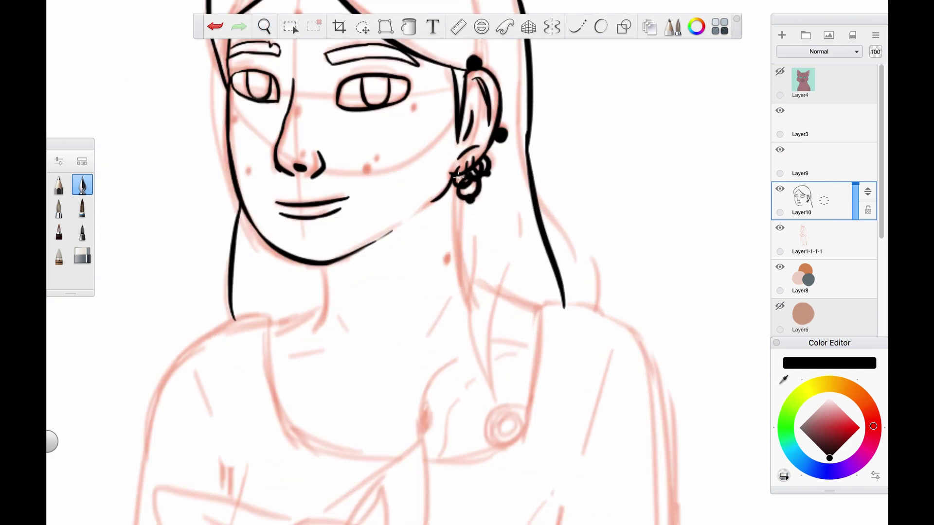
Step: Ink both sides of the woman's neck, the throat creases and the short collarbone lines
{"action": "left_click_drag", "start_coordinate": [457, 189], "coordinate": [466, 286]}
{"action": "left_click_drag", "start_coordinate": [324, 268], "coordinate": [318, 333]}
{"action": "left_click_drag", "start_coordinate": [451, 304], "coordinate": [439, 322]}
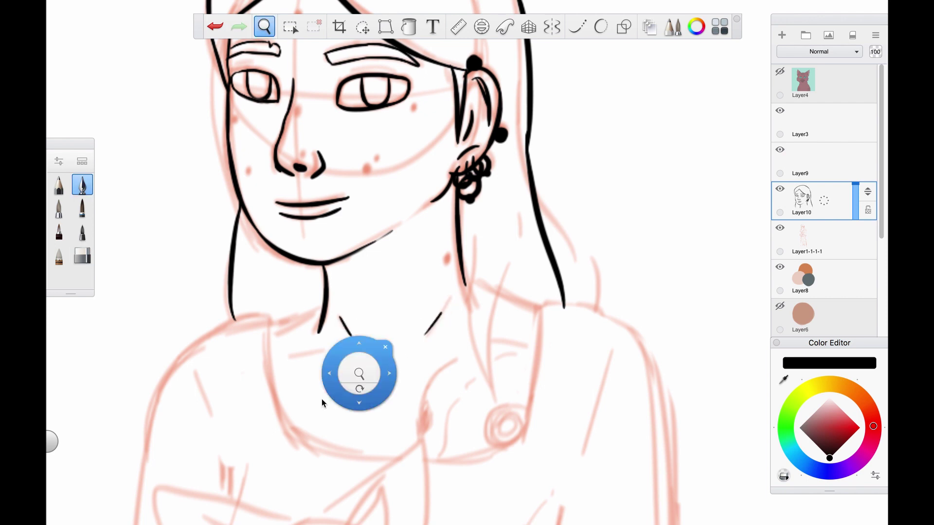
{"action": "scroll", "coordinate": [359, 375], "scroll_direction": "left", "scroll_amount": 3}
{"action": "left_click_drag", "start_coordinate": [374, 281], "coordinate": [385, 299]}
{"action": "left_click_drag", "start_coordinate": [312, 321], "coordinate": [364, 317]}
{"action": "left_click_drag", "start_coordinate": [534, 303], "coordinate": [574, 304]}
Step: Ink the pointed lock of hair hanging from behind the ear over the chest
{"action": "scroll", "coordinate": [535, 302], "scroll_direction": "right", "scroll_amount": 3}
{"action": "mouse_move", "coordinate": [433, 168]}
{"action": "left_mouse_down"}
{"action": "mouse_move", "coordinate": [424, 293]}
{"action": "mouse_move", "coordinate": [443, 400]}
{"action": "left_mouse_up"}
{"action": "key", "text": "ctrl+z"}
{"action": "left_click_drag", "start_coordinate": [455, 298], "coordinate": [444, 399]}
{"action": "key", "text": "ctrl+z"}
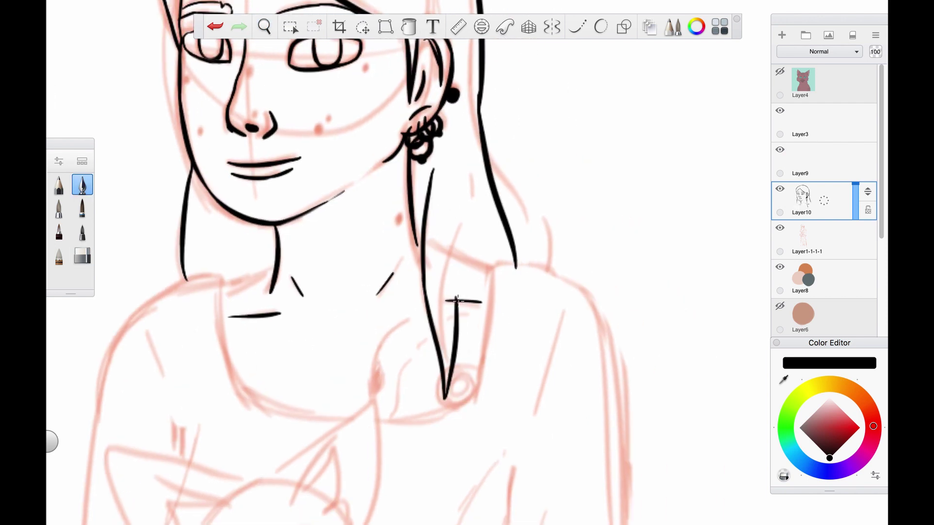
{"action": "left_click_drag", "start_coordinate": [465, 220], "coordinate": [455, 297]}
{"action": "key", "text": "ctrl+z"}
{"action": "left_click_drag", "start_coordinate": [459, 243], "coordinate": [456, 308]}
{"action": "key", "text": "e"}
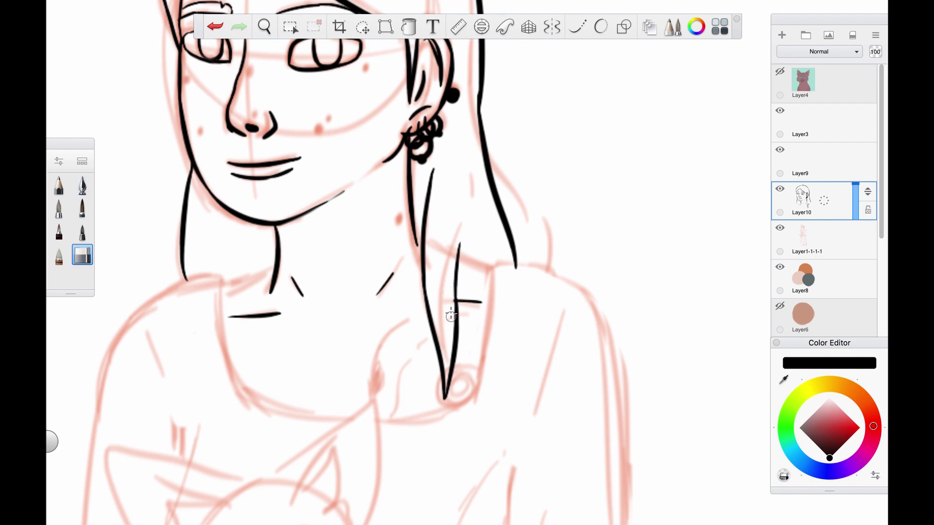
{"action": "key", "text": "e"}
Step: Ink the short shoulder line running from the hair lock to the neckline's upper corner
{"action": "left_click_drag", "start_coordinate": [456, 251], "coordinate": [503, 276]}
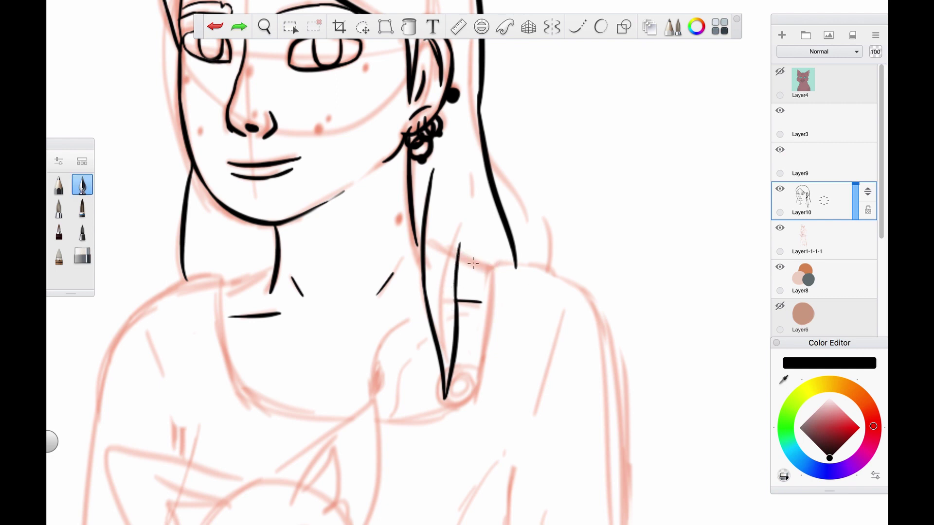
{"action": "left_click_drag", "start_coordinate": [459, 244], "coordinate": [493, 269]}
{"action": "key", "text": "e"}
{"action": "key", "text": "e"}
{"action": "scroll", "coordinate": [461, 251], "scroll_direction": "down", "scroll_amount": 2}
{"action": "key", "text": "e"}
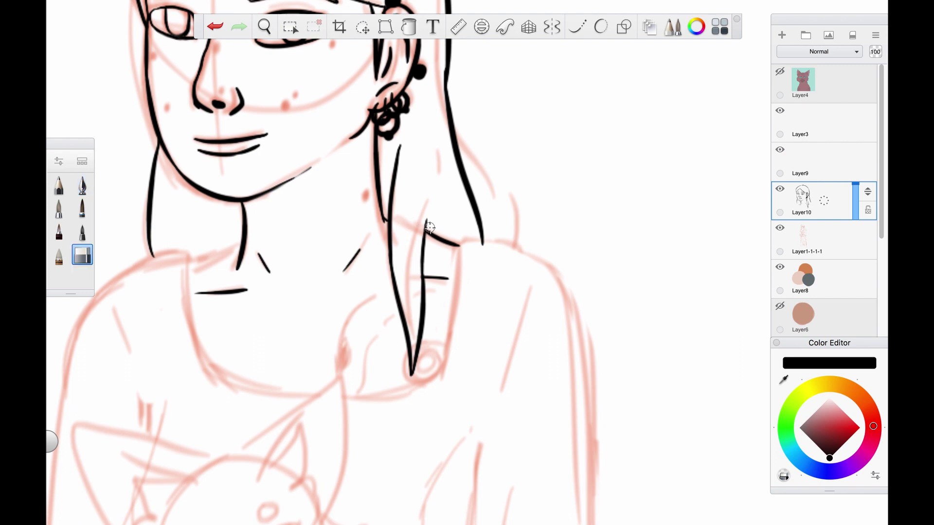
{"action": "key", "text": "e"}
Step: Ink the shirt's scooped neckline from one shoulder across the chest to the other
{"action": "left_click_drag", "start_coordinate": [457, 243], "coordinate": [457, 318]}
{"action": "scroll", "coordinate": [448, 365], "scroll_direction": "down", "scroll_amount": 2}
{"action": "mouse_move", "coordinate": [243, 213]}
{"action": "left_mouse_down"}
{"action": "mouse_move", "coordinate": [326, 351]}
{"action": "mouse_move", "coordinate": [495, 343]}
{"action": "left_mouse_up"}
{"action": "key", "text": "ctrl+z"}
{"action": "left_click_drag", "start_coordinate": [311, 349], "coordinate": [495, 342]}
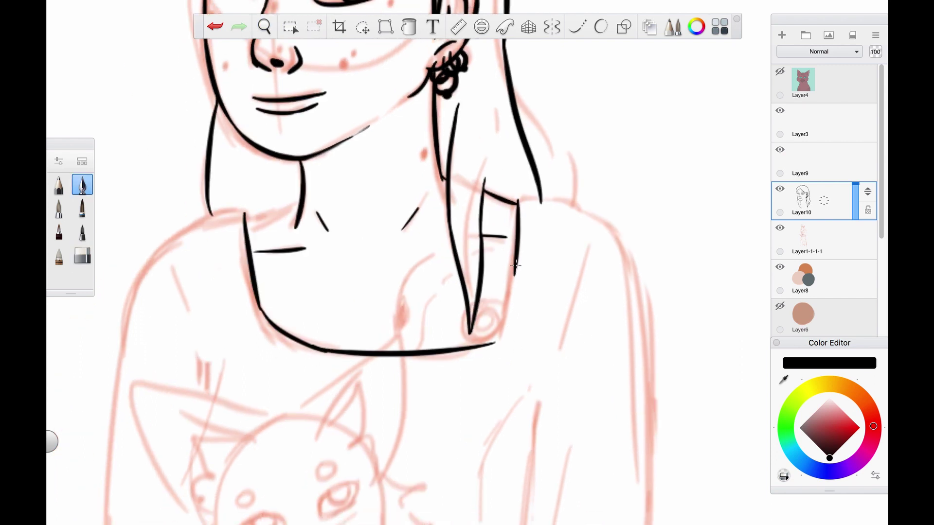
{"action": "left_click_drag", "start_coordinate": [515, 265], "coordinate": [479, 352]}
{"action": "key", "text": "ctrl+z"}
{"action": "left_click_drag", "start_coordinate": [516, 270], "coordinate": [484, 343]}
{"action": "scroll", "coordinate": [484, 432], "scroll_direction": "up", "scroll_amount": 3}
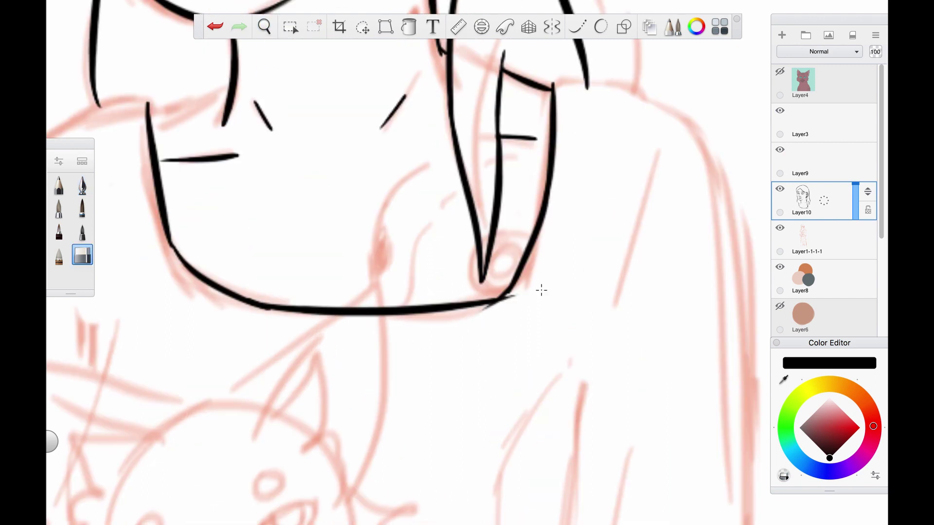
Step: Ink the shirt's sleeves and the cat's ears and cheek fur
{"action": "left_click_drag", "start_coordinate": [347, 189], "coordinate": [409, 277]}
{"action": "left_click_drag", "start_coordinate": [293, 176], "coordinate": [216, 196]}
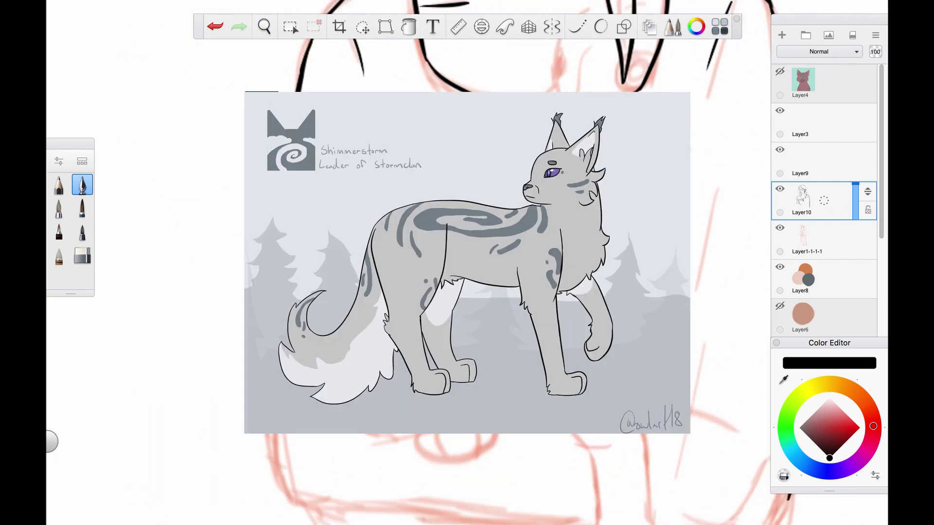
Step: Ink the almond-shaped outline of the cat's upper eye and start its iris
{"action": "mouse_move", "coordinate": [549, 145]}
{"action": "left_mouse_down"}
{"action": "mouse_move", "coordinate": [475, 214]}
{"action": "mouse_move", "coordinate": [538, 137]}
{"action": "left_mouse_up"}
{"action": "left_click_drag", "start_coordinate": [482, 167], "coordinate": [533, 180]}
{"action": "mouse_move", "coordinate": [537, 149]}
{"action": "left_mouse_down"}
{"action": "mouse_move", "coordinate": [499, 169]}
{"action": "mouse_move", "coordinate": [512, 195]}
{"action": "left_mouse_up"}
{"action": "key", "text": "ctrl+z"}
{"action": "key", "text": "ctrl+z"}
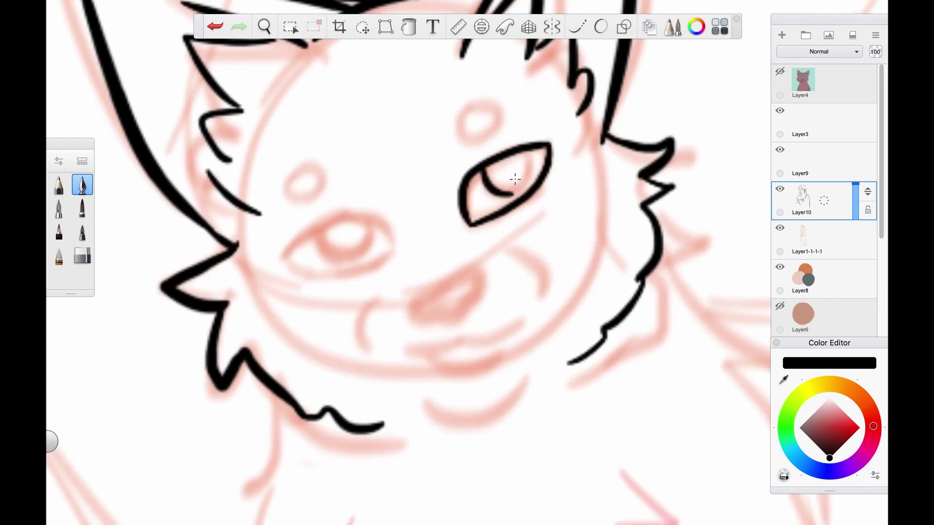
Step: Complete the iris of the cat's upper eye and clean up its lines with the eraser
{"action": "mouse_move", "coordinate": [331, 234]}
{"action": "left_mouse_down"}
{"action": "mouse_move", "coordinate": [398, 229]}
{"action": "mouse_move", "coordinate": [359, 211]}
{"action": "left_mouse_up"}
{"action": "key", "text": "ctrl+z"}
{"action": "key", "text": "ctrl+z"}
{"action": "key", "text": "ctrl+z"}
{"action": "key", "text": "ctrl+z"}
{"action": "key", "text": "e"}
{"action": "left_click_drag", "start_coordinate": [524, 155], "coordinate": [520, 192]}
{"action": "key", "text": "e"}
{"action": "key", "text": "e"}
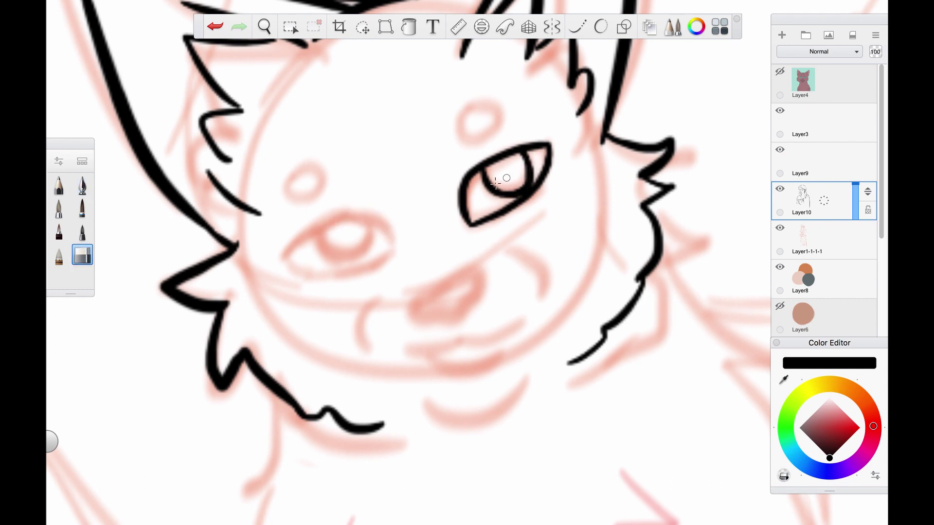
{"action": "key", "text": "e"}
Step: Ink the outline and iris of the cat's other eye and erase the stray line ends
{"action": "key", "text": "ctrl+z"}
{"action": "key", "text": "ctrl+z"}
{"action": "mouse_move", "coordinate": [311, 237]}
{"action": "left_mouse_down"}
{"action": "mouse_move", "coordinate": [396, 240]}
{"action": "mouse_move", "coordinate": [325, 225]}
{"action": "left_mouse_up"}
{"action": "mouse_move", "coordinate": [299, 243]}
{"action": "left_mouse_down"}
{"action": "mouse_move", "coordinate": [342, 218]}
{"action": "mouse_move", "coordinate": [311, 276]}
{"action": "mouse_move", "coordinate": [354, 271]}
{"action": "mouse_move", "coordinate": [396, 249]}
{"action": "mouse_move", "coordinate": [402, 228]}
{"action": "left_mouse_up"}
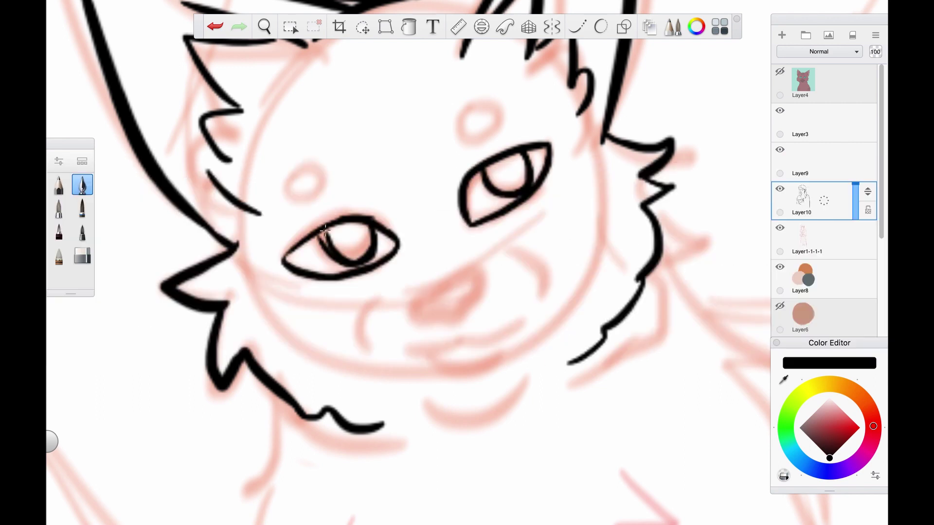
{"action": "key", "text": "e"}
{"action": "key", "text": "e"}
{"action": "key", "text": "e"}
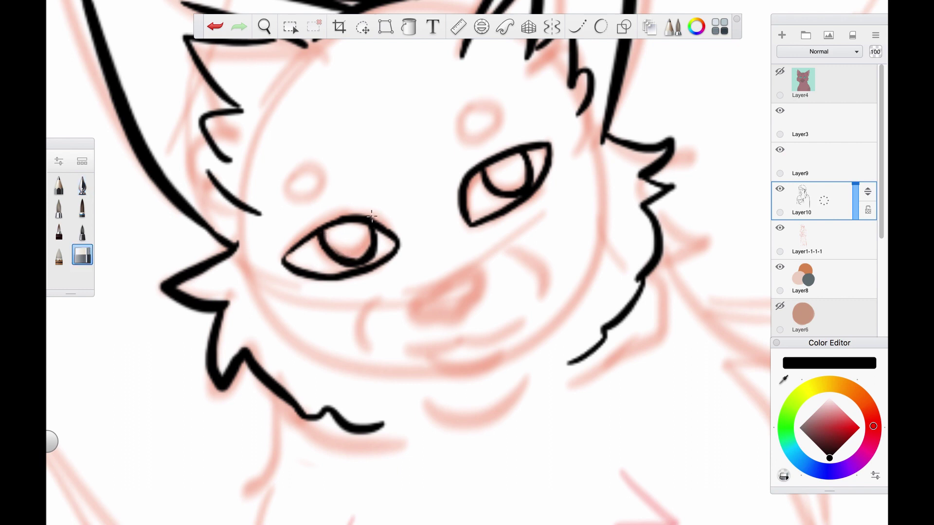
Step: Hide and show the red sketch layer to check the inked line art
{"action": "scroll", "coordinate": [472, 306], "scroll_direction": "down", "scroll_amount": 5}
{"action": "left_click", "coordinate": [781, 227]}
{"action": "left_click", "coordinate": [781, 227]}
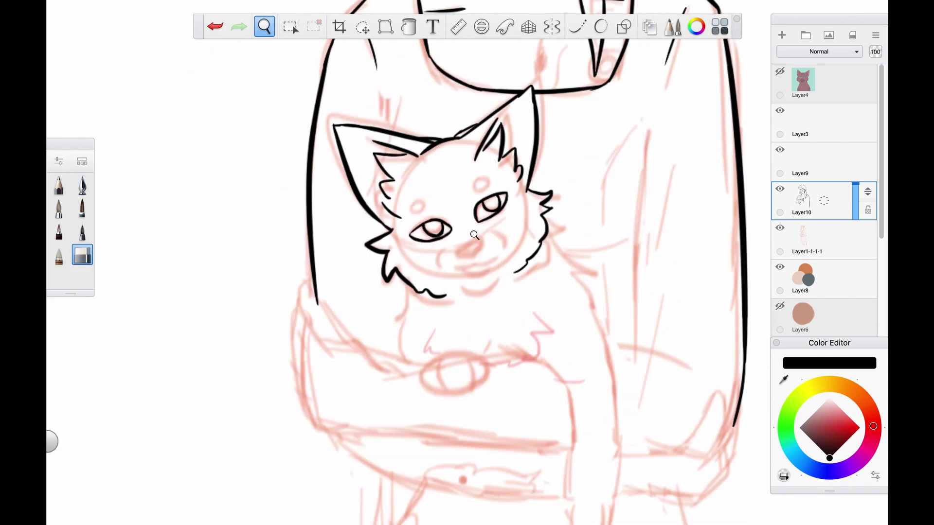
Step: Ink the cat's nose outline with its nostril details
{"action": "scroll", "coordinate": [474, 236], "scroll_direction": "up", "scroll_amount": 5}
{"action": "key", "text": "e"}
{"action": "key", "text": "ctrl+z"}
{"action": "mouse_move", "coordinate": [456, 251]}
{"action": "left_mouse_down"}
{"action": "mouse_move", "coordinate": [495, 235]}
{"action": "mouse_move", "coordinate": [471, 246]}
{"action": "mouse_move", "coordinate": [505, 218]}
{"action": "mouse_move", "coordinate": [462, 245]}
{"action": "mouse_move", "coordinate": [503, 213]}
{"action": "left_mouse_up"}
{"action": "key", "text": "ctrl+z"}
{"action": "left_click_drag", "start_coordinate": [503, 212], "coordinate": [483, 244]}
{"action": "key", "text": "ctrl+z"}
{"action": "key", "text": "ctrl+shift+z"}
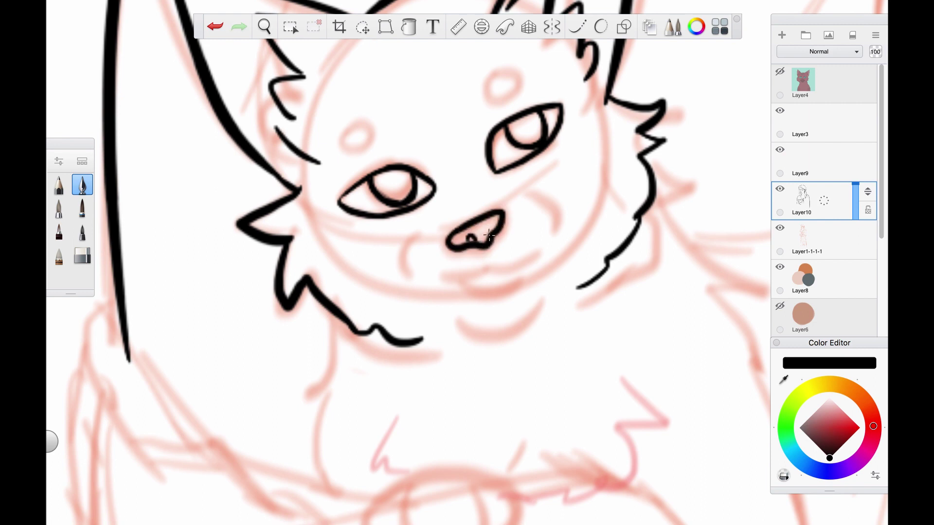
Step: Ink the cat's mouth, chin line and the creases on both sides of the muzzle
{"action": "mouse_move", "coordinate": [444, 274]}
{"action": "left_mouse_down"}
{"action": "mouse_move", "coordinate": [534, 248]}
{"action": "mouse_move", "coordinate": [508, 286]}
{"action": "left_mouse_up"}
{"action": "key", "text": "ctrl+z"}
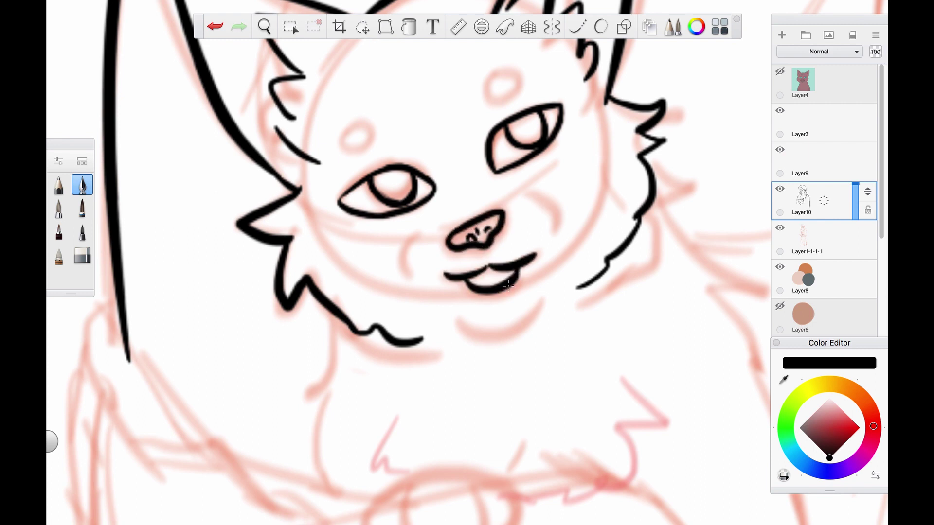
{"action": "scroll", "coordinate": [522, 202], "scroll_direction": "down", "scroll_amount": 3}
{"action": "key", "text": "space"}
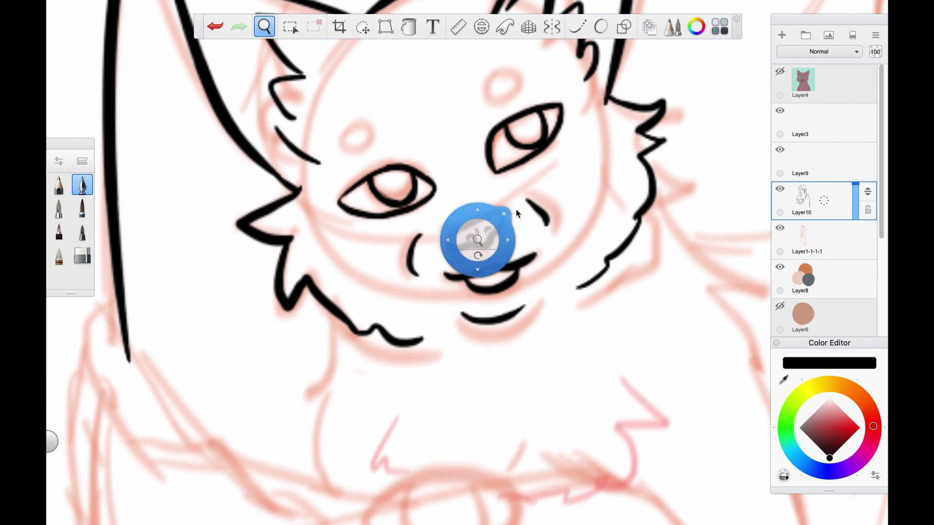
{"action": "left_click_drag", "start_coordinate": [479, 235], "coordinate": [496, 277]}
{"action": "scroll", "coordinate": [496, 277], "scroll_direction": "up", "scroll_amount": 3}
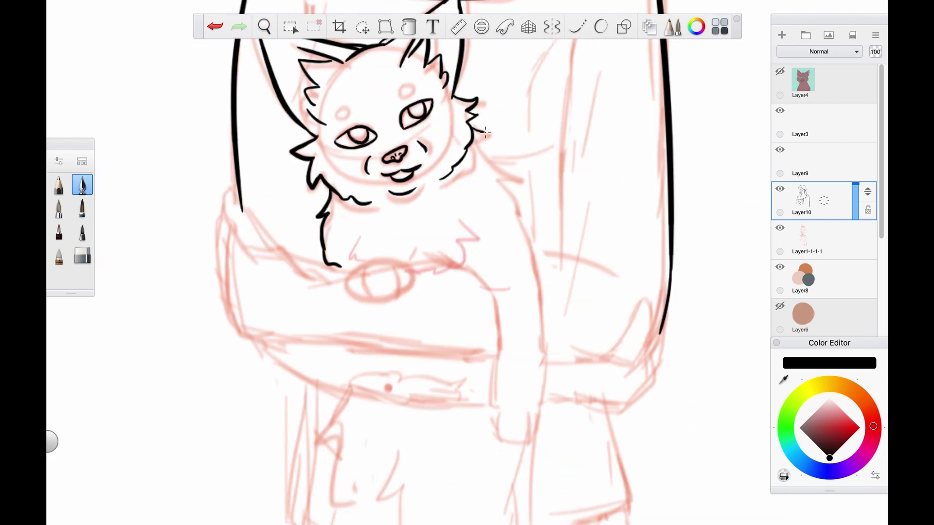
Step: Ink the cat's furry shoulder and the outer edge of its hanging foreleg
{"action": "left_click_drag", "start_coordinate": [500, 159], "coordinate": [534, 262]}
{"action": "scroll", "coordinate": [535, 263], "scroll_direction": "down", "scroll_amount": 5}
{"action": "mouse_move", "coordinate": [469, 236]}
{"action": "left_mouse_down"}
{"action": "mouse_move", "coordinate": [462, 389]}
{"action": "mouse_move", "coordinate": [514, 401]}
{"action": "left_mouse_up"}
{"action": "key", "text": "space"}
Step: Ink the inner edge of the cat's hanging foreleg and its paw with toe lines
{"action": "left_click_drag", "start_coordinate": [524, 259], "coordinate": [513, 236]}
{"action": "left_click_drag", "start_coordinate": [500, 175], "coordinate": [511, 317]}
{"action": "key", "text": "space"}
{"action": "left_click_drag", "start_coordinate": [511, 352], "coordinate": [517, 334]}
{"action": "scroll", "coordinate": [517, 334], "scroll_direction": "up", "scroll_amount": 3}
{"action": "scroll", "coordinate": [473, 400], "scroll_direction": "down", "scroll_amount": 5}
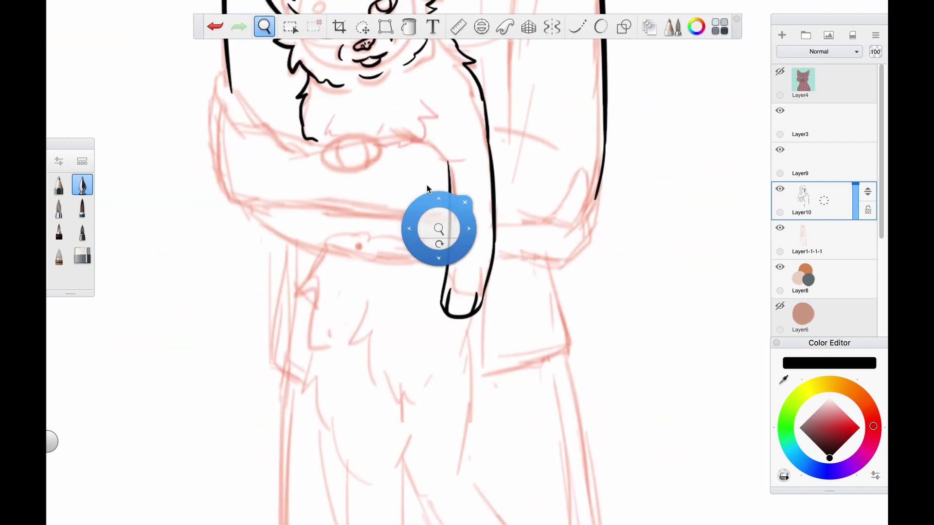
Step: Ink the cat's chest fur tufts, the curve where the hanging foreleg begins, and the oval front paw
{"action": "left_click_drag", "start_coordinate": [438, 229], "coordinate": [438, 323]}
{"action": "key", "text": "space"}
{"action": "scroll", "coordinate": [417, 254], "scroll_direction": "up", "scroll_amount": 3}
{"action": "mouse_move", "coordinate": [465, 155]}
{"action": "left_mouse_down"}
{"action": "mouse_move", "coordinate": [483, 204]}
{"action": "mouse_move", "coordinate": [459, 224]}
{"action": "mouse_move", "coordinate": [476, 223]}
{"action": "left_mouse_up"}
{"action": "key", "text": "e"}
{"action": "key", "text": "e"}
{"action": "left_click_drag", "start_coordinate": [319, 264], "coordinate": [400, 241]}
{"action": "key", "text": "ctrl+z"}
{"action": "left_click_drag", "start_coordinate": [340, 212], "coordinate": [333, 215]}
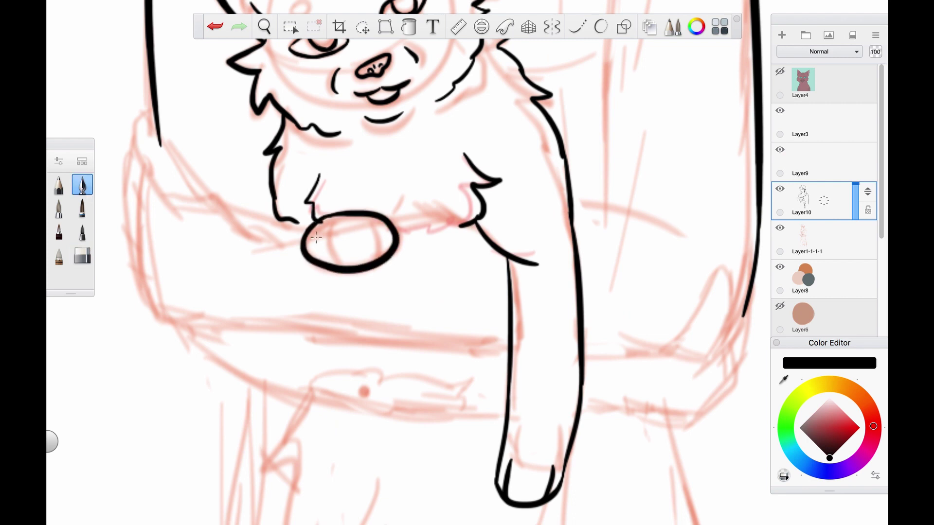
{"action": "key", "text": "ctrl+z"}
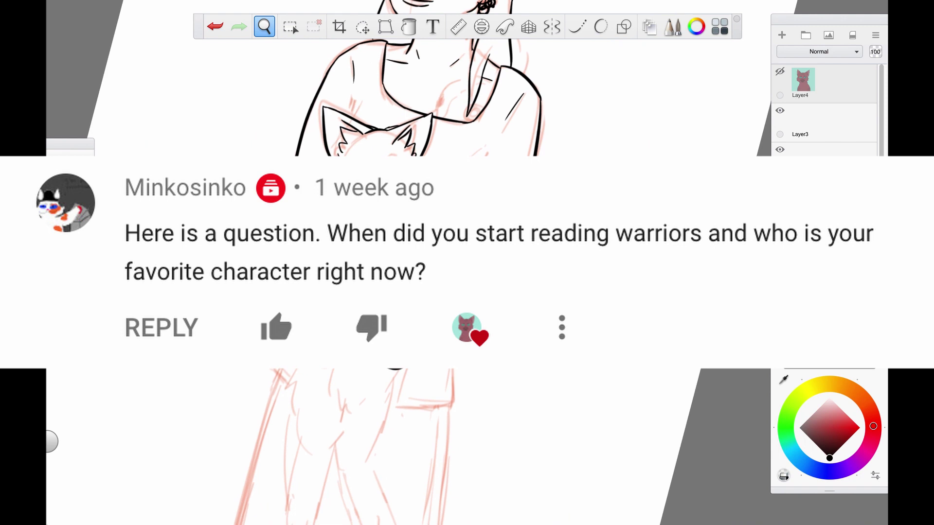
Step: Ink the long vertical fold lines in the shirt beside the cat's head and shoulder
{"action": "mouse_move", "coordinate": [467, 263]}
{"action": "left_mouse_down"}
{"action": "mouse_move", "coordinate": [457, 116]}
{"action": "mouse_move", "coordinate": [433, 226]}
{"action": "left_mouse_up"}
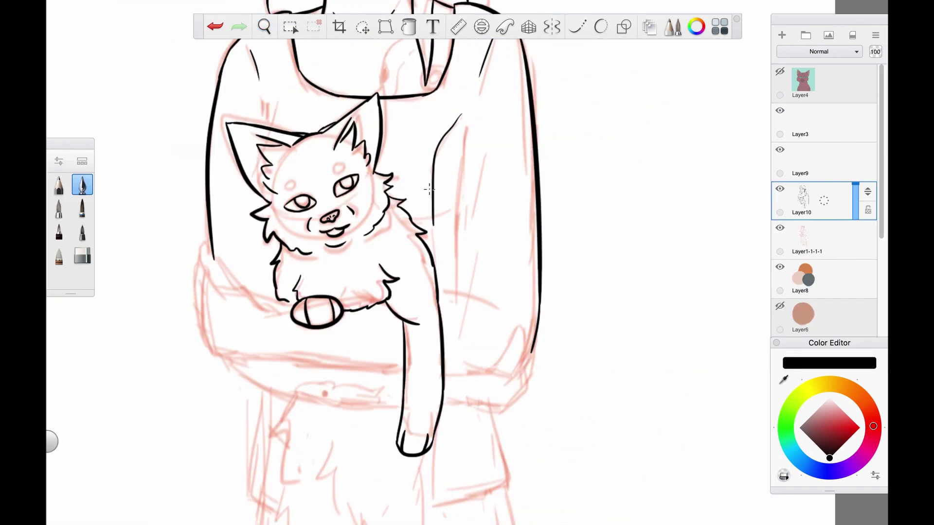
{"action": "key", "text": "ctrl+z"}
{"action": "left_click_drag", "start_coordinate": [440, 136], "coordinate": [434, 234]}
{"action": "left_click_drag", "start_coordinate": [464, 125], "coordinate": [457, 296]}
{"action": "scroll", "coordinate": [548, 262], "scroll_direction": "down", "scroll_amount": 2}
{"action": "scroll", "coordinate": [548, 263], "scroll_direction": "left", "scroll_amount": 2}
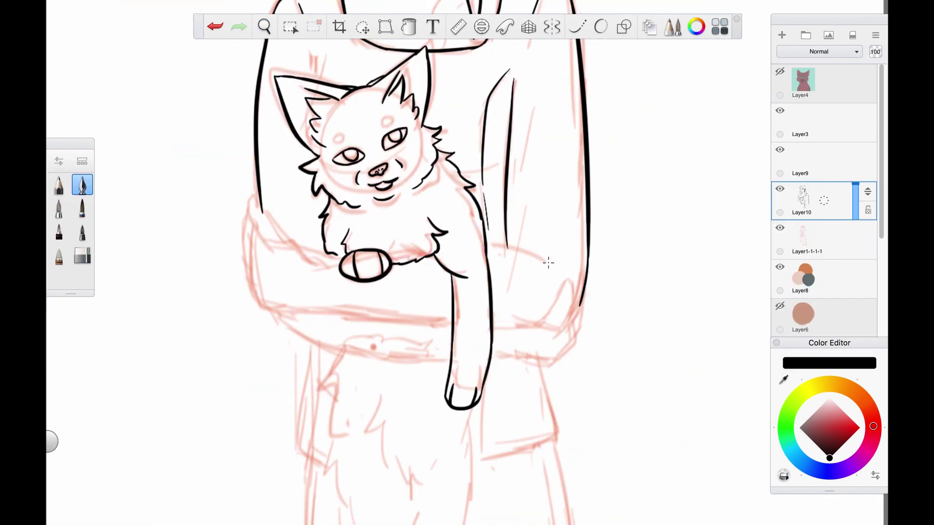
Step: Ink the curved upper edge of the arm beside the cat's hanging foreleg and erase the overlap on the leg
{"action": "key", "text": "space"}
{"action": "left_click_drag", "start_coordinate": [505, 265], "coordinate": [437, 213]}
{"action": "key", "text": "e"}
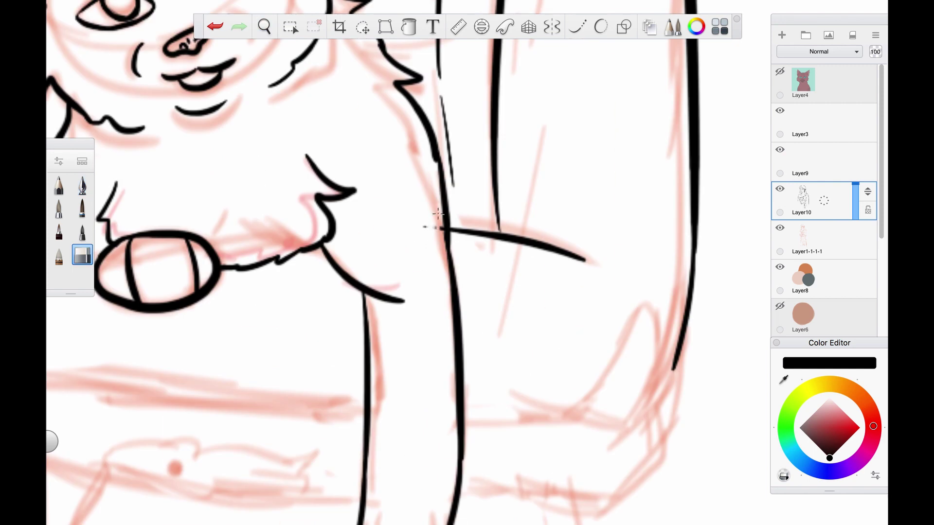
{"action": "scroll", "coordinate": [421, 228], "scroll_direction": "down", "scroll_amount": 5}
{"action": "scroll", "coordinate": [364, 263], "scroll_direction": "up", "scroll_amount": 3}
{"action": "key", "text": "e"}
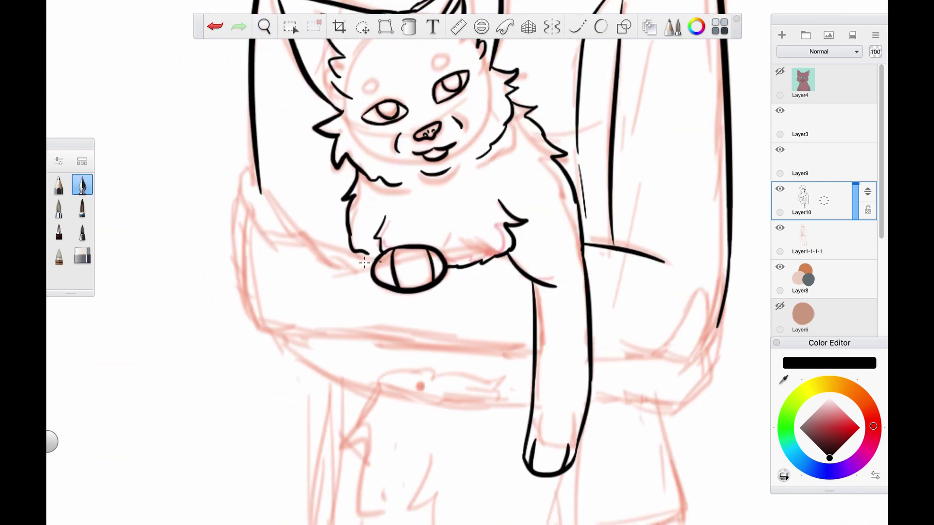
Step: Ink the thumb of the hand at the picture's left, its cuff edge, and the arm line to the cat's oval paw
{"action": "key", "text": "ctrl+z"}
{"action": "key", "text": "ctrl+z"}
{"action": "mouse_move", "coordinate": [257, 176]}
{"action": "left_mouse_down"}
{"action": "mouse_move", "coordinate": [292, 234]}
{"action": "mouse_move", "coordinate": [299, 228]}
{"action": "mouse_move", "coordinate": [257, 226]}
{"action": "mouse_move", "coordinate": [313, 233]}
{"action": "left_mouse_up"}
{"action": "key", "text": "ctrl+z"}
{"action": "scroll", "coordinate": [283, 239], "scroll_direction": "up", "scroll_amount": 2}
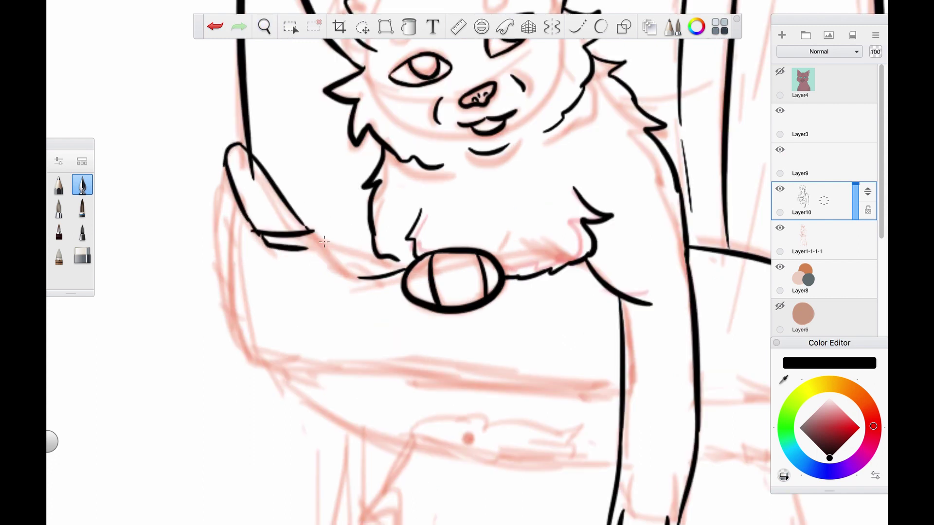
{"action": "key", "text": "ctrl+z"}
{"action": "mouse_move", "coordinate": [257, 237]}
{"action": "left_mouse_down"}
{"action": "mouse_move", "coordinate": [315, 239]}
{"action": "mouse_move", "coordinate": [368, 276]}
{"action": "left_mouse_up"}
{"action": "key", "text": "e"}
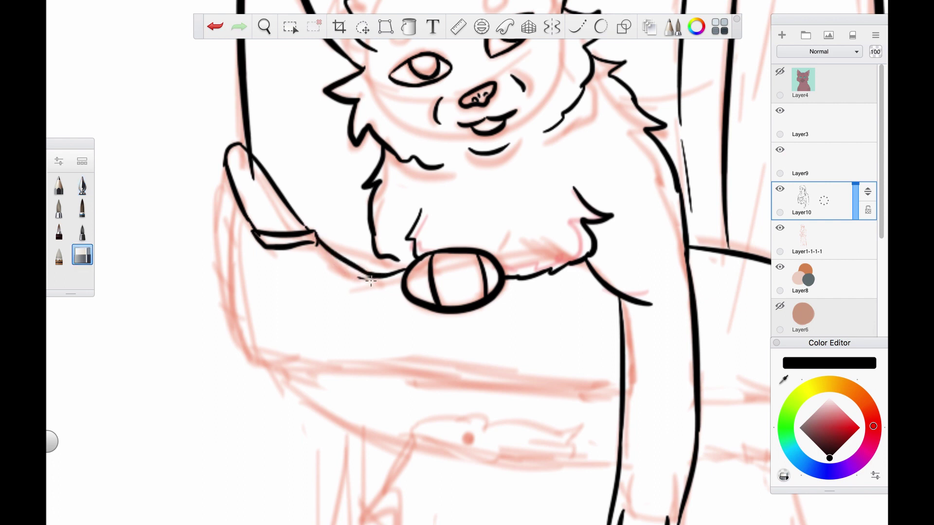
{"action": "key", "text": "e"}
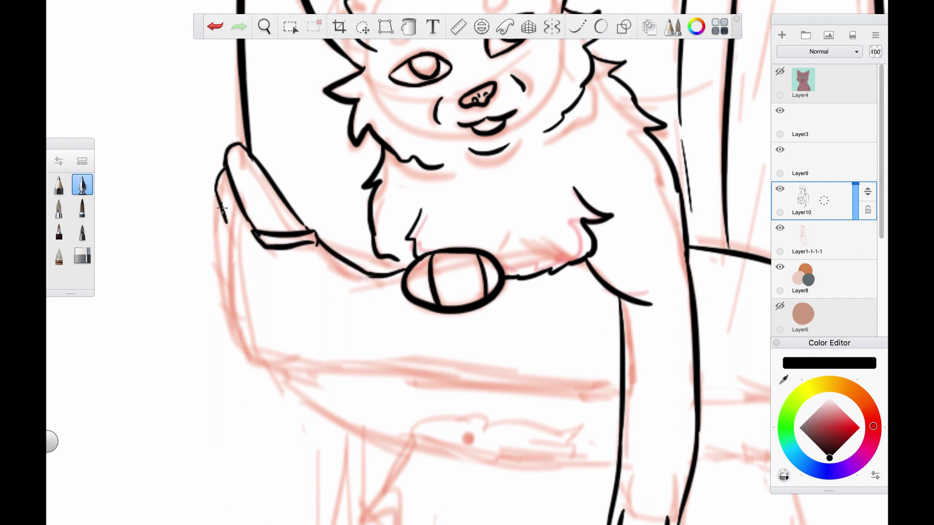
Step: Ink the overlapping fingers behind that thumb and the long side of the sleeve cuff
{"action": "key", "text": "ctrl+z"}
{"action": "left_click_drag", "start_coordinate": [216, 173], "coordinate": [223, 264]}
{"action": "left_click_drag", "start_coordinate": [236, 204], "coordinate": [236, 361]}
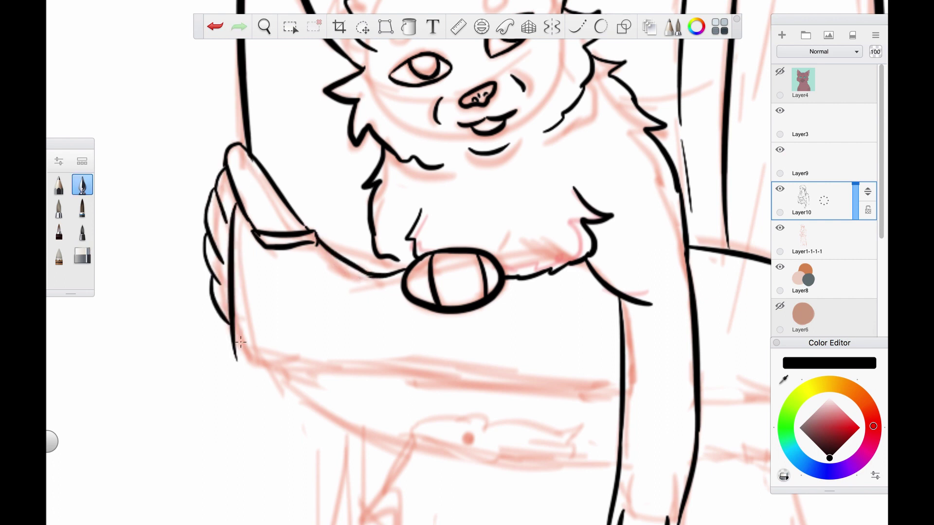
{"action": "left_click_drag", "start_coordinate": [244, 229], "coordinate": [257, 365]}
{"action": "key", "text": "e"}
{"action": "scroll", "coordinate": [234, 272], "scroll_direction": "down", "scroll_amount": 3}
{"action": "key", "text": "e"}
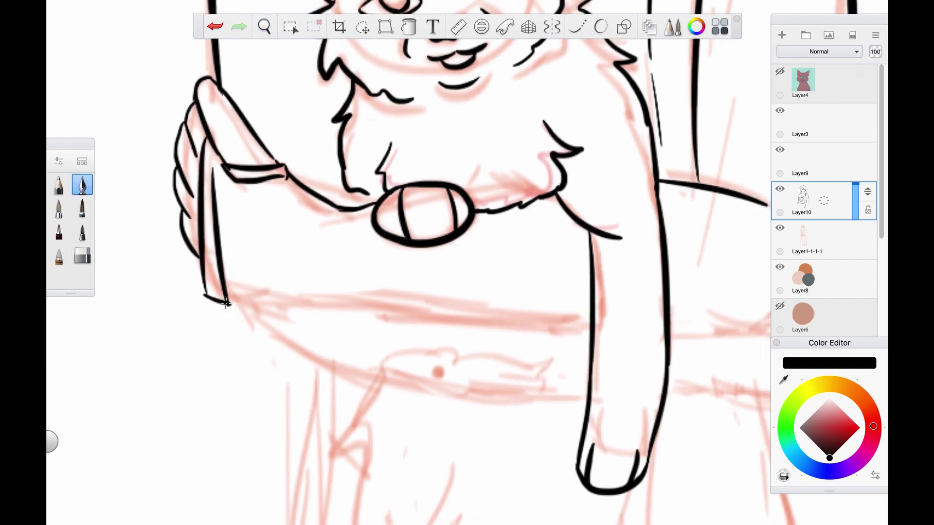
Step: Ink the lower edge of the front forearm from the cuff to the hanging foreleg and clean up the join
{"action": "key", "text": "ctrl+z"}
{"action": "left_click_drag", "start_coordinate": [229, 303], "coordinate": [437, 318]}
{"action": "left_click_drag", "start_coordinate": [586, 325], "coordinate": [438, 319]}
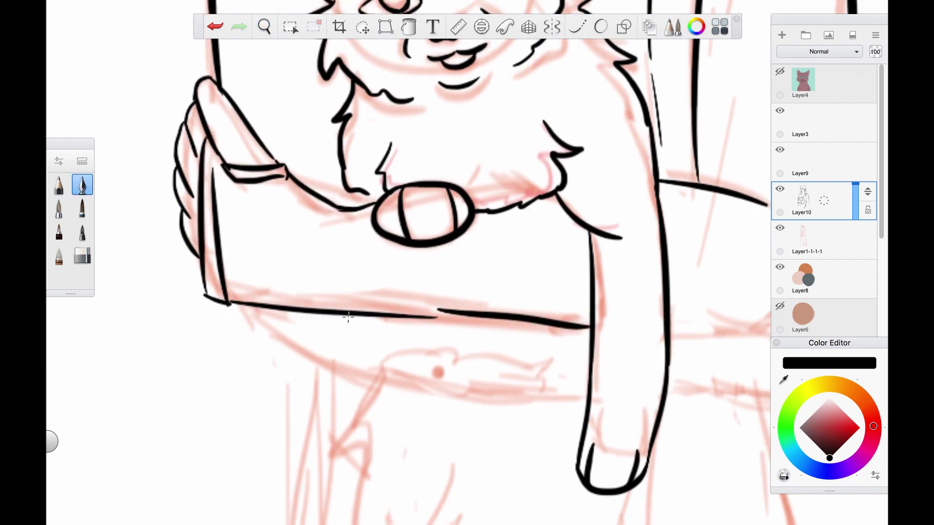
{"action": "key", "text": "ctrl+z"}
{"action": "left_click_drag", "start_coordinate": [589, 323], "coordinate": [386, 312]}
{"action": "scroll", "coordinate": [386, 312], "scroll_direction": "up", "scroll_amount": 3}
{"action": "key", "text": "e"}
{"action": "left_click_drag", "start_coordinate": [340, 270], "coordinate": [401, 275]}
Step: Ink the thumb and first outer finger of the hand at the picture's right
{"action": "scroll", "coordinate": [511, 327], "scroll_direction": "down", "scroll_amount": 3}
{"action": "scroll", "coordinate": [516, 281], "scroll_direction": "up", "scroll_amount": 1}
{"action": "key", "text": "e"}
{"action": "scroll", "coordinate": [516, 281], "scroll_direction": "up", "scroll_amount": 1}
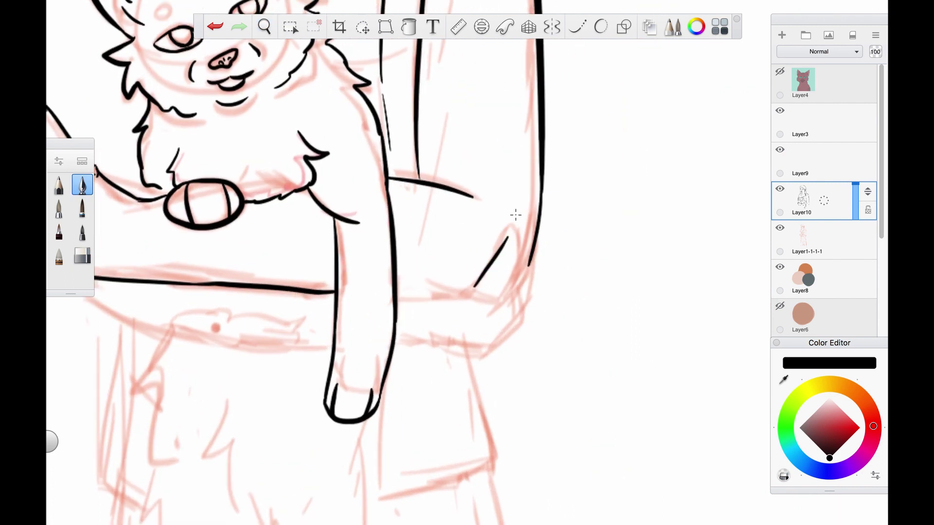
{"action": "mouse_move", "coordinate": [471, 291]}
{"action": "left_mouse_down"}
{"action": "mouse_move", "coordinate": [515, 221]}
{"action": "mouse_move", "coordinate": [534, 287]}
{"action": "left_mouse_up"}
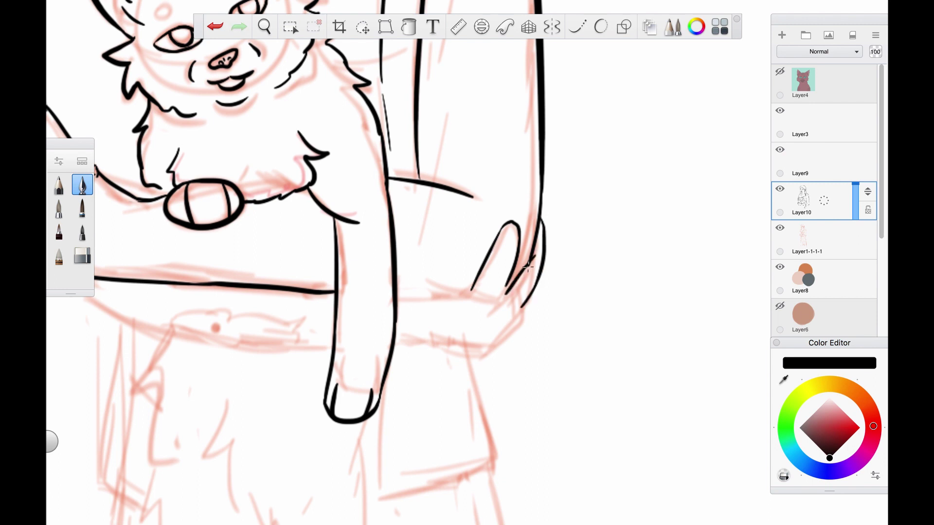
{"action": "key", "text": "ctrl+z"}
{"action": "key", "text": "e"}
{"action": "key", "text": "e"}
{"action": "scroll", "coordinate": [486, 265], "scroll_direction": "down", "scroll_amount": 2}
{"action": "scroll", "coordinate": [486, 265], "scroll_direction": "left", "scroll_amount": 1}
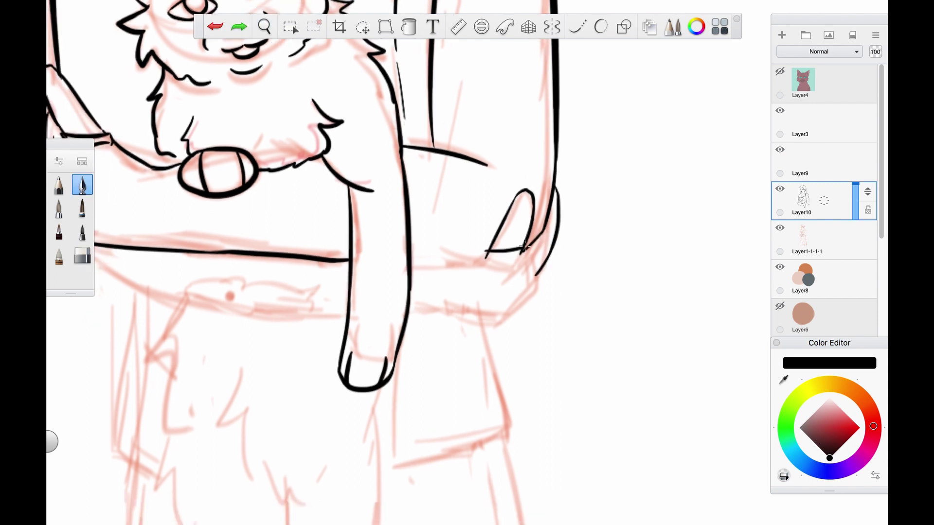
Step: Ink the remaining fingers and cuff of the hand at the picture's right, plus the sleeve edges running to the foreleg
{"action": "left_click_drag", "start_coordinate": [524, 247], "coordinate": [479, 265]}
{"action": "key", "text": "e"}
{"action": "key", "text": "e"}
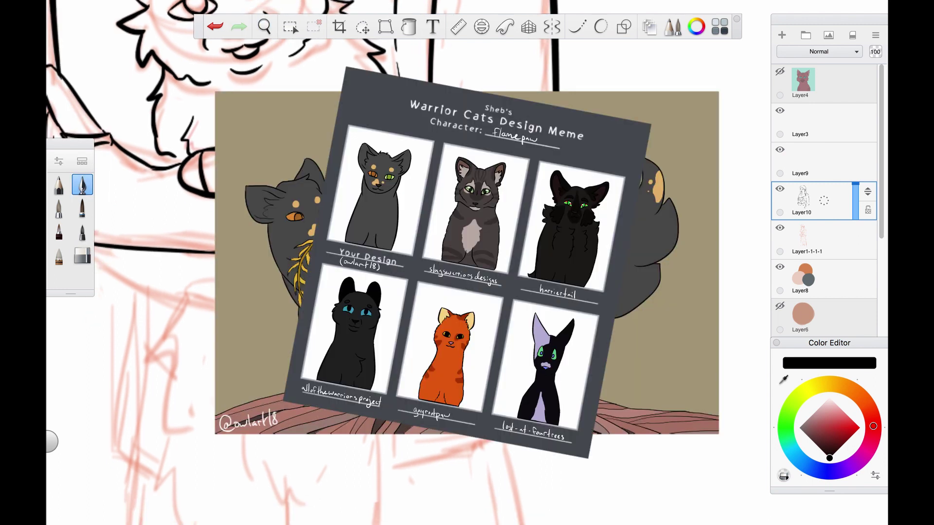
{"action": "scroll", "coordinate": [467, 262], "scroll_direction": "down", "scroll_amount": 2}
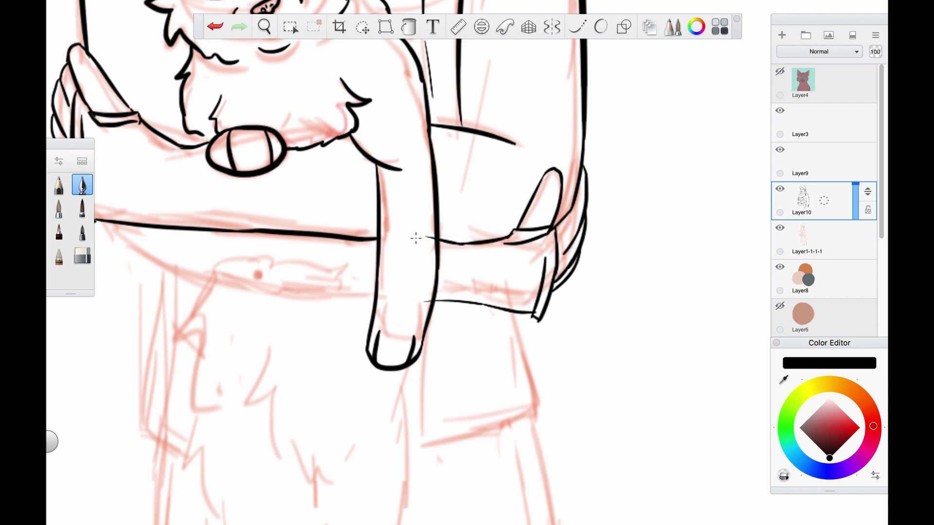
{"action": "key", "text": "ctrl+z"}
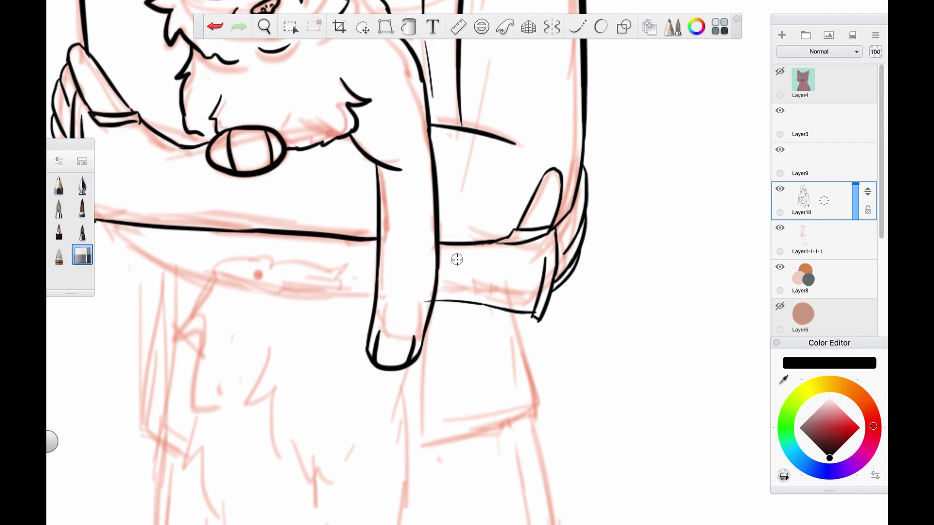
Step: Ink the curved underside of the other arm up to the foreleg and clean up the sleeve lines meeting the leg
{"action": "scroll", "coordinate": [456, 258], "scroll_direction": "left", "scroll_amount": 3}
{"action": "left_click_drag", "start_coordinate": [133, 217], "coordinate": [393, 294]}
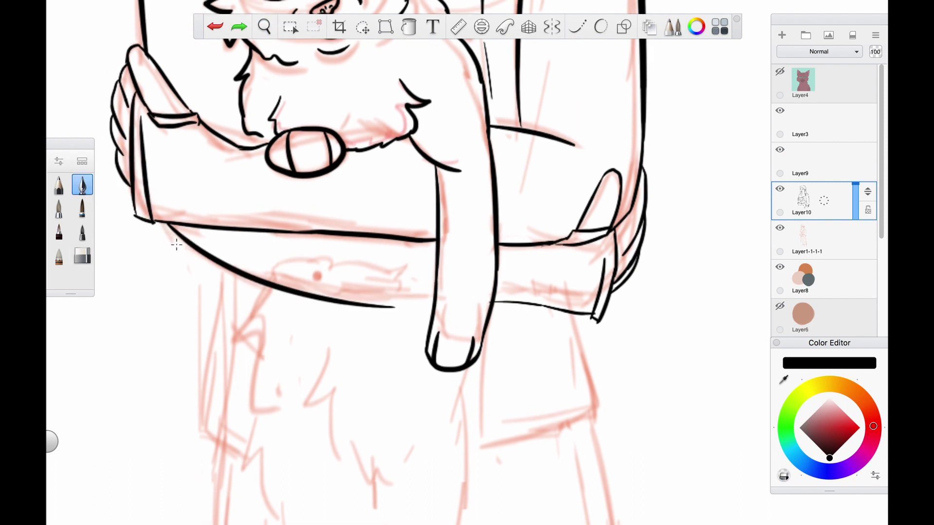
{"action": "key", "text": "e"}
{"action": "scroll", "coordinate": [426, 294], "scroll_direction": "up", "scroll_amount": 2}
{"action": "key", "text": "e"}
{"action": "mouse_move", "coordinate": [427, 297]}
{"action": "left_mouse_down"}
{"action": "mouse_move", "coordinate": [435, 303]}
{"action": "mouse_move", "coordinate": [412, 282]}
{"action": "left_mouse_up"}
{"action": "key", "text": "e"}
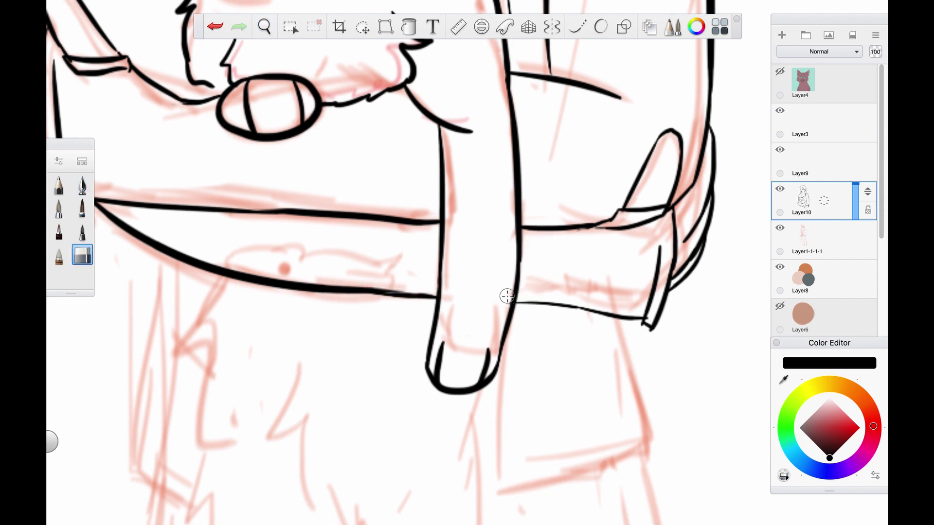
{"action": "key", "text": "e"}
{"action": "left_click_drag", "start_coordinate": [516, 300], "coordinate": [591, 315]}
{"action": "key", "text": "e"}
{"action": "key", "text": "e"}
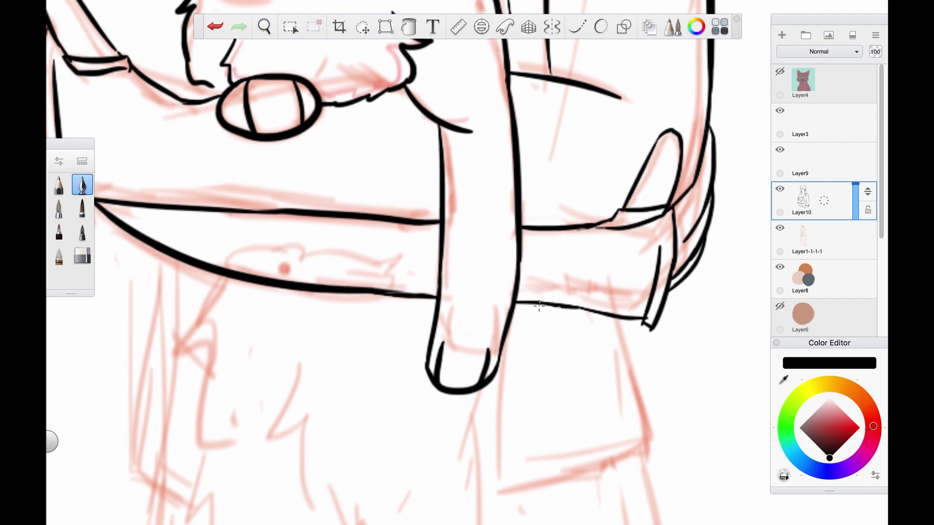
Step: Ink small fingernails on the thumbs of both hands
{"action": "scroll", "coordinate": [611, 316], "scroll_direction": "up", "scroll_amount": 2}
{"action": "scroll", "coordinate": [478, 366], "scroll_direction": "down", "scroll_amount": 6}
{"action": "scroll", "coordinate": [478, 366], "scroll_direction": "down", "scroll_amount": 3}
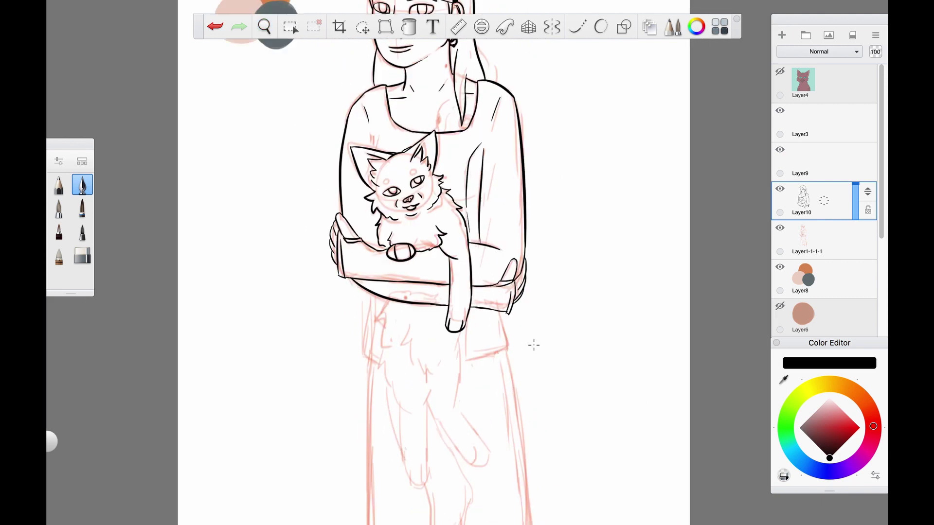
{"action": "scroll", "coordinate": [482, 263], "scroll_direction": "up", "scroll_amount": 5}
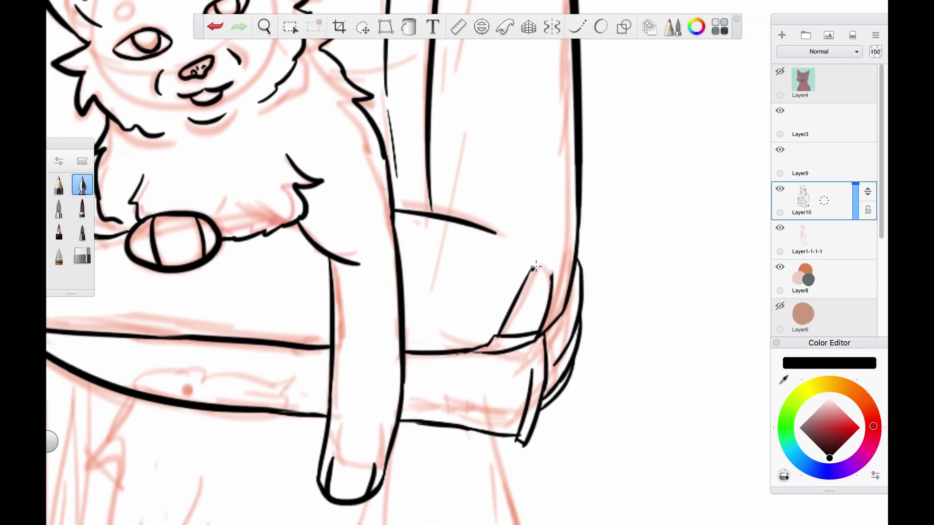
{"action": "key", "text": "super+z"}
{"action": "scroll", "coordinate": [547, 277], "scroll_direction": "down", "scroll_amount": 3}
{"action": "scroll", "coordinate": [544, 263], "scroll_direction": "up", "scroll_amount": 3}
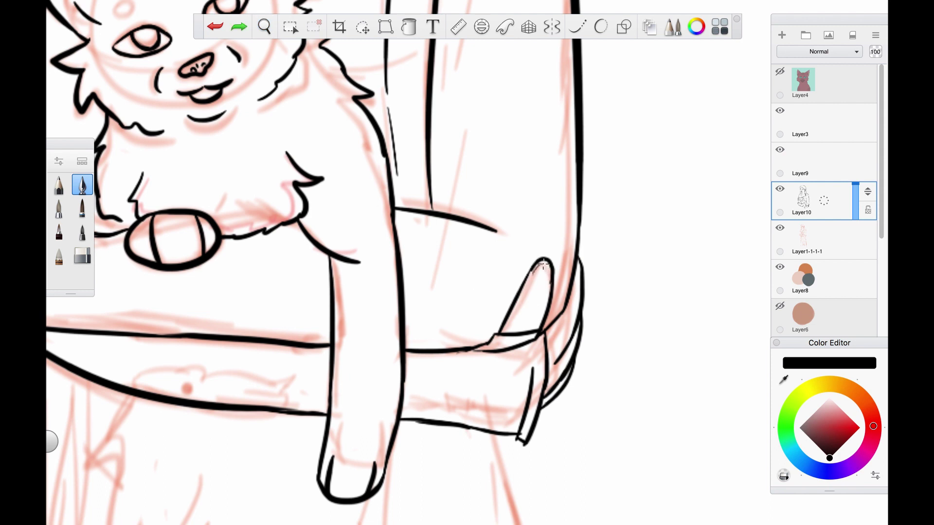
{"action": "scroll", "coordinate": [542, 265], "scroll_direction": "down", "scroll_amount": 3}
{"action": "scroll", "coordinate": [486, 340], "scroll_direction": "up", "scroll_amount": 5}
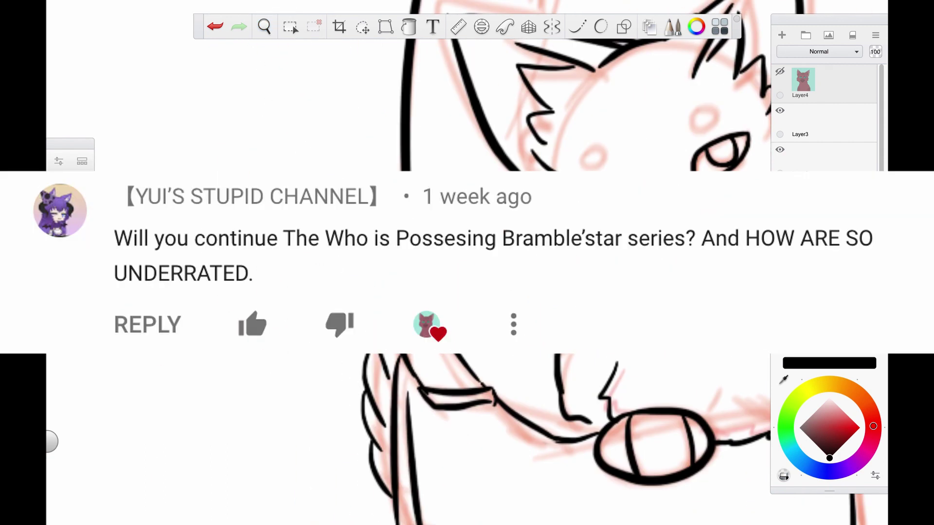
{"action": "scroll", "coordinate": [467, 263], "scroll_direction": "down", "scroll_amount": 3}
{"action": "scroll", "coordinate": [467, 262], "scroll_direction": "up", "scroll_amount": 3}
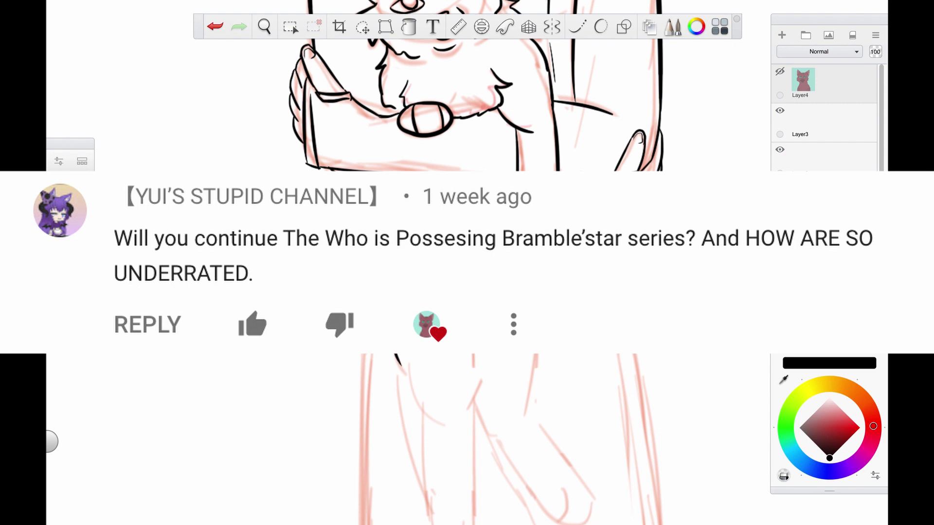
Step: Ink the cat's furry side, belly tufts and opposite body edge below the arms
{"action": "scroll", "coordinate": [467, 263], "scroll_direction": "down", "scroll_amount": 5}
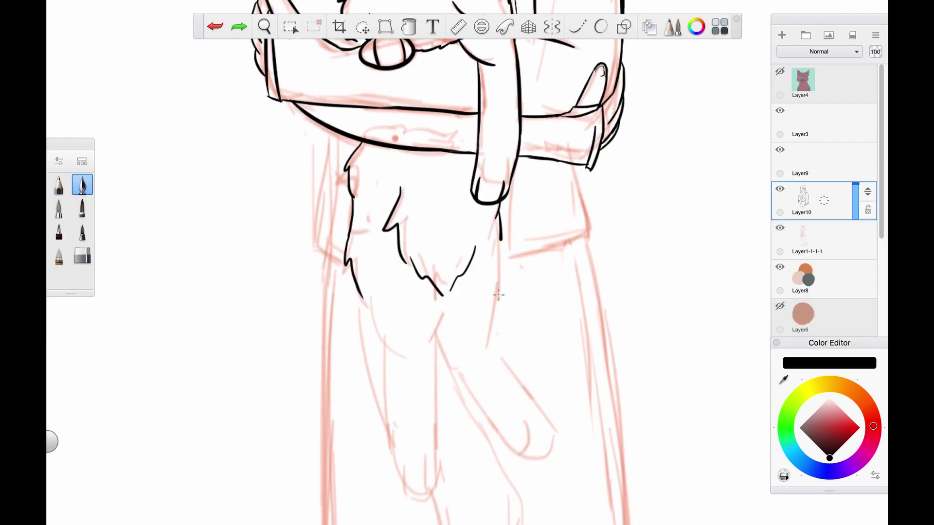
{"action": "scroll", "coordinate": [496, 291], "scroll_direction": "down", "scroll_amount": 2}
{"action": "mouse_move", "coordinate": [455, 245]}
{"action": "left_mouse_down"}
{"action": "mouse_move", "coordinate": [407, 267]}
{"action": "mouse_move", "coordinate": [428, 300]}
{"action": "left_mouse_up"}
{"action": "key", "text": "ctrl+z"}
{"action": "scroll", "coordinate": [415, 367], "scroll_direction": "up", "scroll_amount": 3}
Step: Ink the cat's straight hanging hind leg with its rounded paw and toe lines
{"action": "mouse_move", "coordinate": [360, 210]}
{"action": "left_mouse_down"}
{"action": "mouse_move", "coordinate": [384, 389]}
{"action": "mouse_move", "coordinate": [376, 395]}
{"action": "mouse_move", "coordinate": [436, 402]}
{"action": "left_mouse_up"}
{"action": "left_click_drag", "start_coordinate": [438, 203], "coordinate": [438, 412]}
{"action": "key", "text": "ctrl+z"}
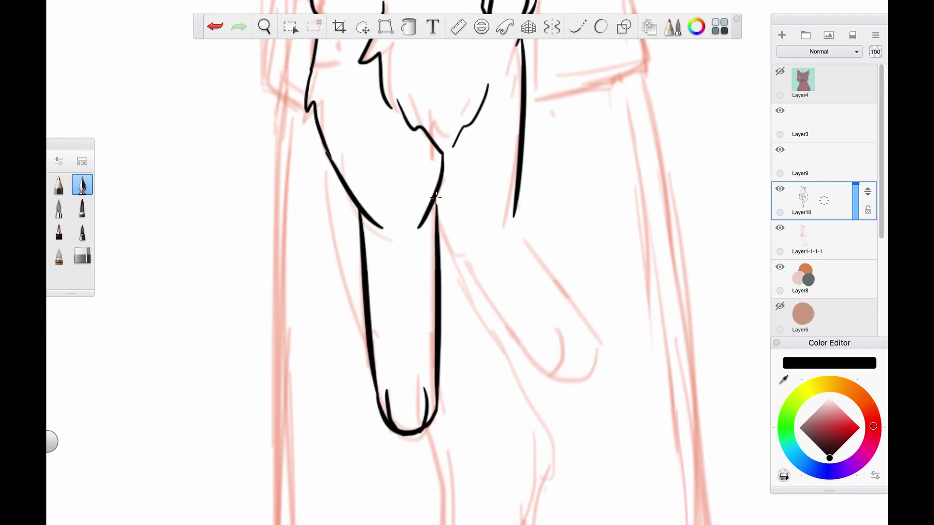
{"action": "scroll", "coordinate": [436, 196], "scroll_direction": "right", "scroll_amount": 3}
{"action": "scroll", "coordinate": [436, 196], "scroll_direction": "up", "scroll_amount": 1}
Step: Ink the cat's slanted hind leg with its rounded paw and toe line
{"action": "mouse_move", "coordinate": [444, 244]}
{"action": "left_mouse_down"}
{"action": "mouse_move", "coordinate": [533, 367]}
{"action": "mouse_move", "coordinate": [516, 401]}
{"action": "left_mouse_up"}
{"action": "key", "text": "e"}
{"action": "key", "text": "e"}
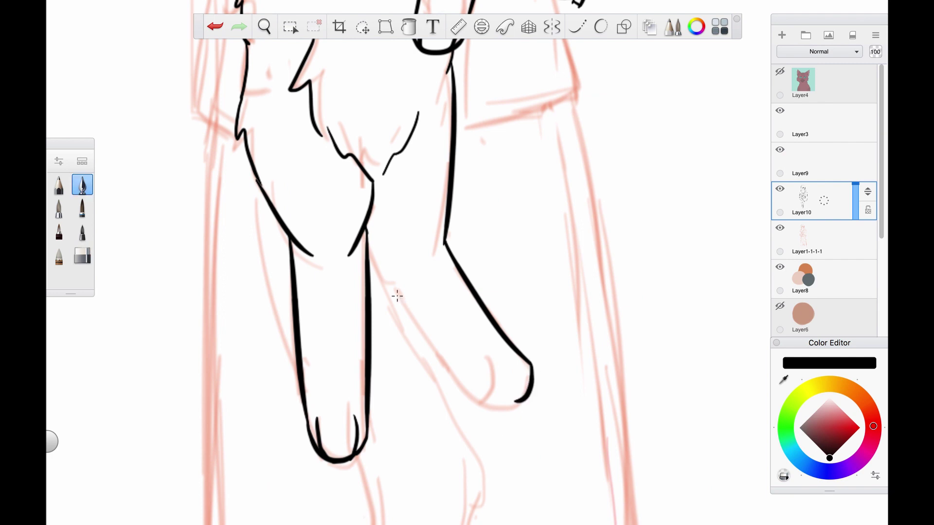
{"action": "left_click_drag", "start_coordinate": [395, 285], "coordinate": [500, 419]}
{"action": "scroll", "coordinate": [507, 425], "scroll_direction": "up", "scroll_amount": 2}
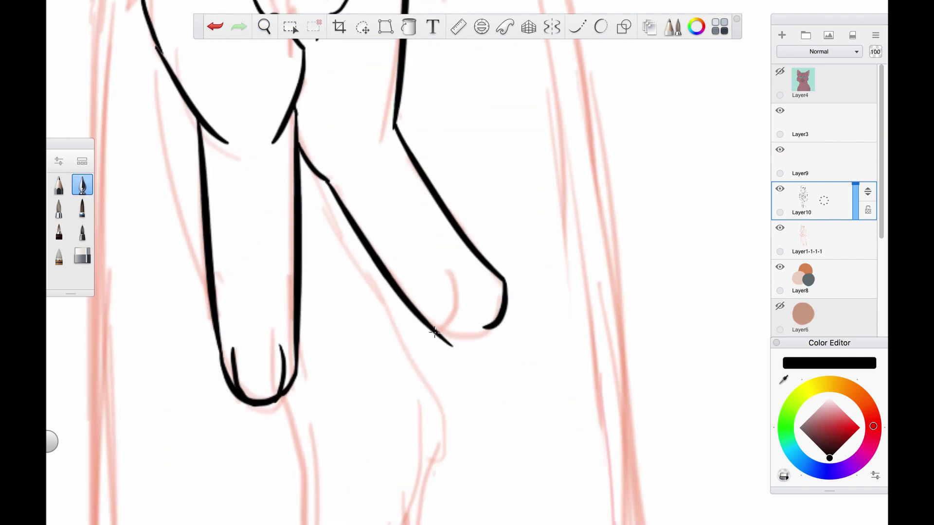
{"action": "key", "text": "ctrl+z"}
{"action": "left_click_drag", "start_coordinate": [436, 333], "coordinate": [490, 319]}
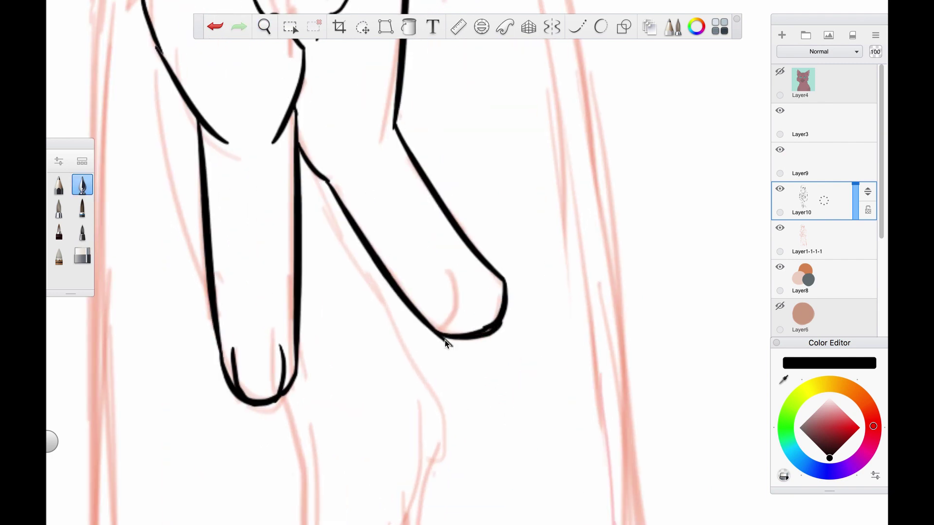
{"action": "key", "text": "e"}
{"action": "key", "text": "e"}
{"action": "left_click_drag", "start_coordinate": [449, 275], "coordinate": [447, 321]}
{"action": "key", "text": "space"}
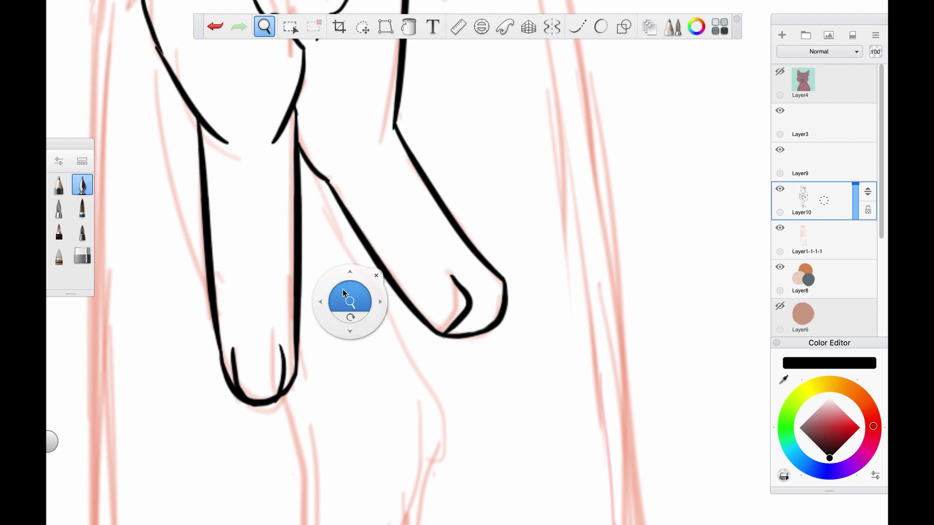
Step: Ink the thin curved line running from the cat's thigh down behind the straight hind leg
{"action": "left_click_drag", "start_coordinate": [355, 302], "coordinate": [311, 302]}
{"action": "key", "text": "ctrl+z"}
{"action": "mouse_move", "coordinate": [290, 212]}
{"action": "left_mouse_down"}
{"action": "mouse_move", "coordinate": [311, 315]}
{"action": "mouse_move", "coordinate": [311, 301]}
{"action": "left_mouse_up"}
{"action": "scroll", "coordinate": [278, 159], "scroll_direction": "up", "scroll_amount": 3}
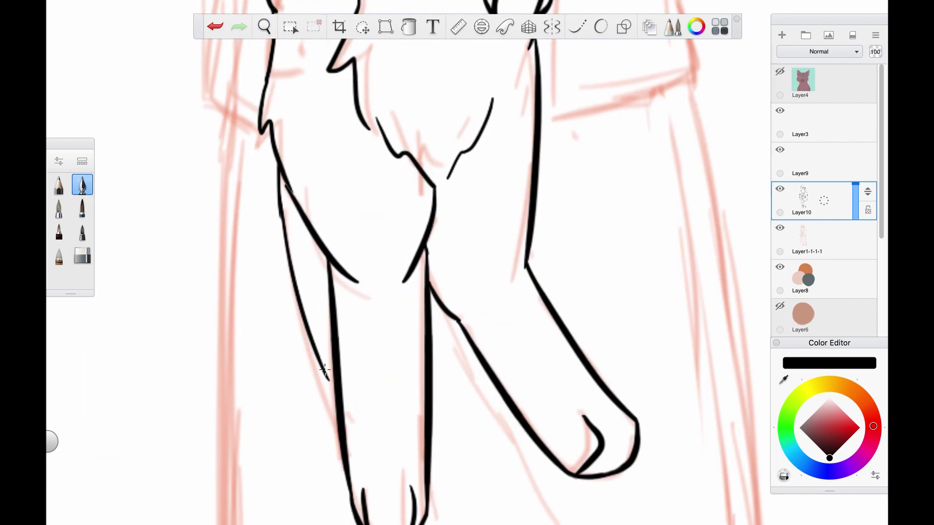
Step: Ink both edges of the cat's tail hanging below the hind legs and erase the stray end at its tip
{"action": "key", "text": "space"}
{"action": "left_click_drag", "start_coordinate": [433, 364], "coordinate": [434, 291]}
{"action": "mouse_move", "coordinate": [407, 245]}
{"action": "left_mouse_down"}
{"action": "mouse_move", "coordinate": [462, 376]}
{"action": "mouse_move", "coordinate": [467, 418]}
{"action": "mouse_move", "coordinate": [471, 356]}
{"action": "left_mouse_up"}
{"action": "key", "text": "ctrl+z"}
{"action": "key", "text": "ctrl+z"}
{"action": "key", "text": "space"}
{"action": "key", "text": "ctrl+z"}
{"action": "mouse_move", "coordinate": [404, 178]}
{"action": "left_mouse_down"}
{"action": "mouse_move", "coordinate": [454, 361]}
{"action": "mouse_move", "coordinate": [471, 355]}
{"action": "mouse_move", "coordinate": [425, 420]}
{"action": "left_mouse_up"}
{"action": "mouse_move", "coordinate": [394, 303]}
{"action": "left_mouse_down"}
{"action": "mouse_move", "coordinate": [398, 325]}
{"action": "mouse_move", "coordinate": [376, 434]}
{"action": "mouse_move", "coordinate": [448, 411]}
{"action": "left_mouse_up"}
{"action": "key", "text": "e"}
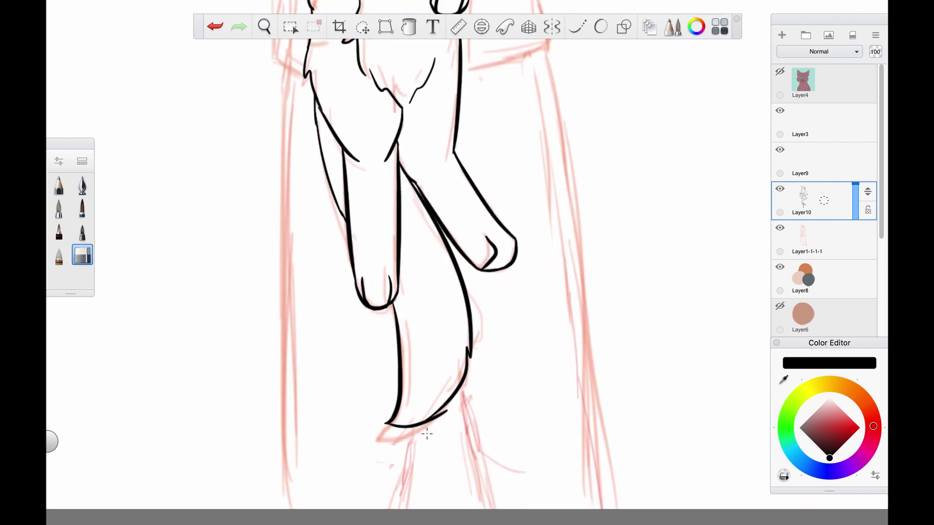
{"action": "scroll", "coordinate": [445, 414], "scroll_direction": "down", "scroll_amount": 5}
Step: Ink the side and lower corner of the shirt hem beside the cat's furry flank
{"action": "key", "text": "e"}
{"action": "scroll", "coordinate": [389, 340], "scroll_direction": "up", "scroll_amount": 5}
{"action": "left_click_drag", "start_coordinate": [373, 199], "coordinate": [367, 299]}
{"action": "left_click_drag", "start_coordinate": [366, 277], "coordinate": [389, 344]}
{"action": "key", "text": "ctrl+z"}
{"action": "scroll", "coordinate": [382, 322], "scroll_direction": "right", "scroll_amount": 3}
Step: Ink the shirt's side and hem on the other side of the cat and erase the excess at the corner
{"action": "key", "text": "ctrl+z"}
{"action": "left_click_drag", "start_coordinate": [562, 237], "coordinate": [527, 319]}
{"action": "left_click_drag", "start_coordinate": [491, 330], "coordinate": [560, 317]}
{"action": "scroll", "coordinate": [570, 310], "scroll_direction": "up", "scroll_amount": 3}
{"action": "key", "text": "e"}
{"action": "left_click_drag", "start_coordinate": [470, 333], "coordinate": [525, 320]}
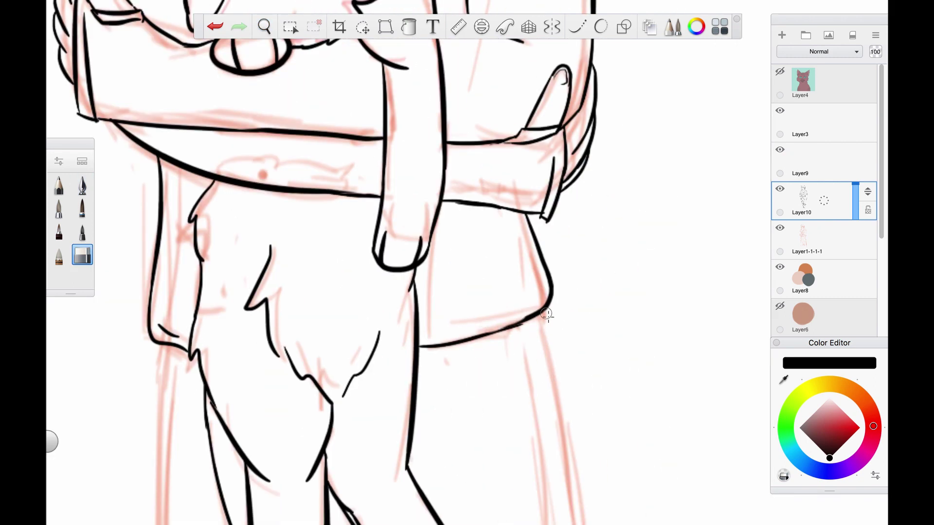
Step: Ink a seam line parallel to the shirt hem and a fold crease above it, beside the cat's hanging foreleg
{"action": "key", "text": "e"}
{"action": "key", "text": "e"}
{"action": "key", "text": "e"}
{"action": "left_click_drag", "start_coordinate": [419, 333], "coordinate": [531, 295]}
{"action": "scroll", "coordinate": [492, 216], "scroll_direction": "down", "scroll_amount": 5}
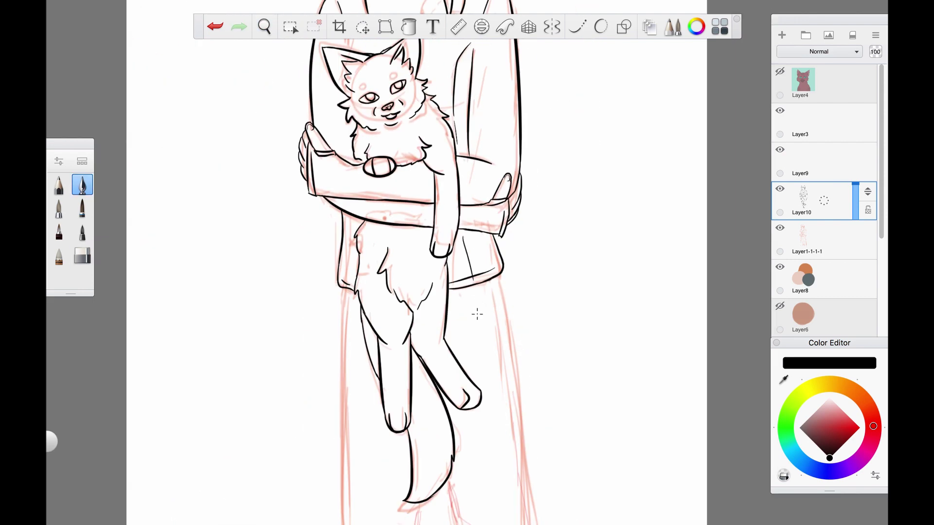
Step: Ink the outer edge of the trouser leg from below that shirt corner down to the canvas edge and clean up the line
{"action": "left_click_drag", "start_coordinate": [485, 215], "coordinate": [489, 228]}
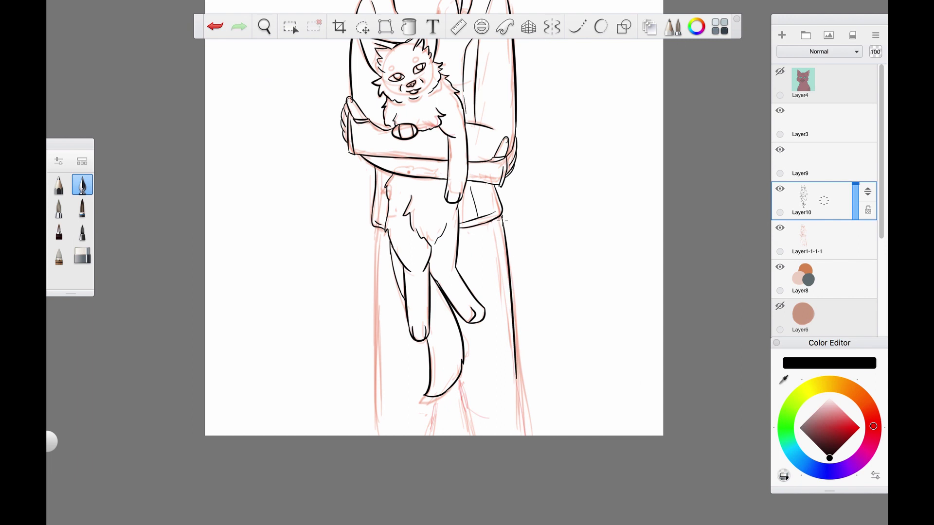
{"action": "key", "text": "space"}
{"action": "scroll", "coordinate": [504, 225], "scroll_direction": "up", "scroll_amount": 5}
{"action": "key", "text": "e"}
{"action": "scroll", "coordinate": [533, 209], "scroll_direction": "down", "scroll_amount": 5}
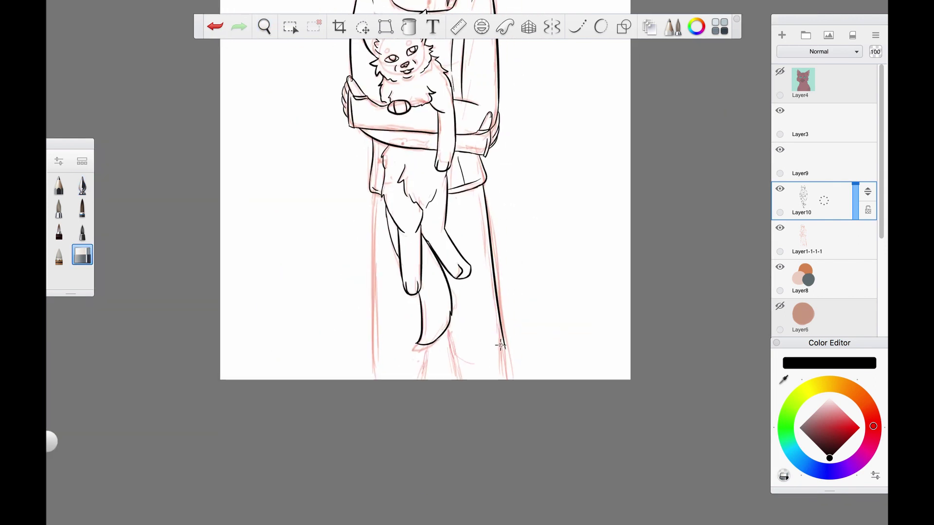
{"action": "key", "text": "e"}
Step: Ink the inner edge and short fold of the same trouser leg, running down from behind the cat's tail
{"action": "key", "text": "ctrl+z"}
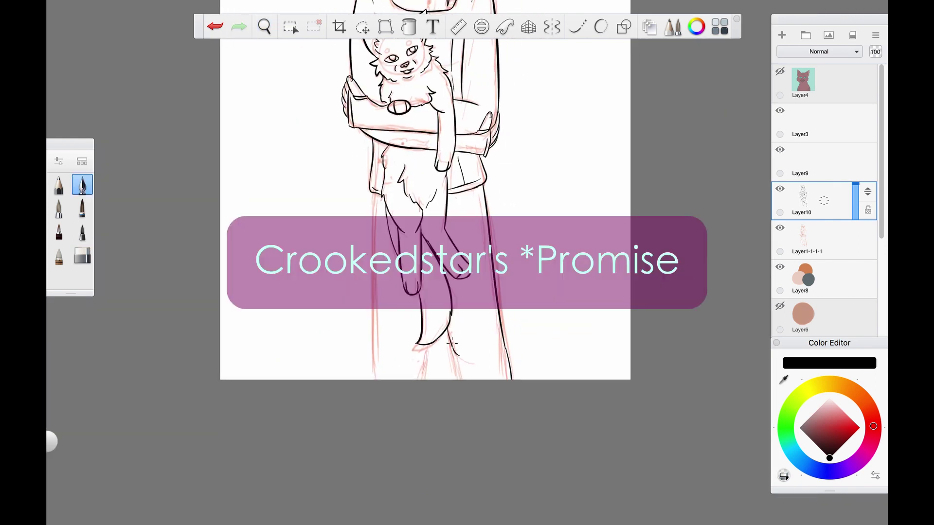
{"action": "scroll", "coordinate": [457, 379], "scroll_direction": "up", "scroll_amount": 3}
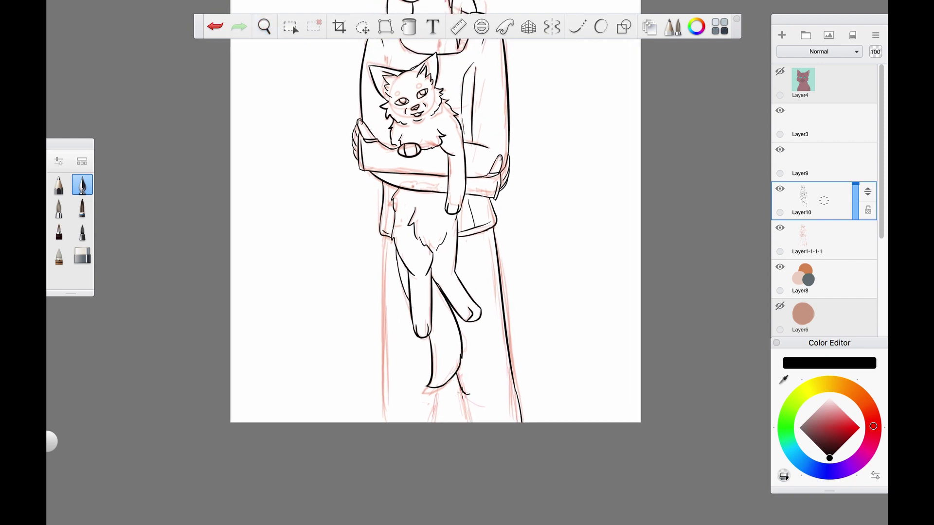
{"action": "left_click_drag", "start_coordinate": [455, 373], "coordinate": [464, 406]}
{"action": "scroll", "coordinate": [465, 406], "scroll_direction": "up", "scroll_amount": 2}
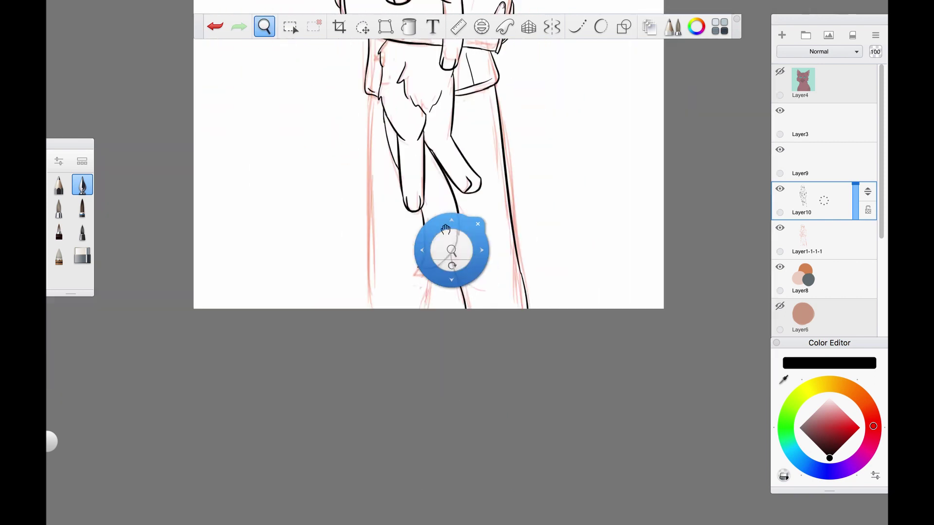
{"action": "key", "text": "ctrl+z"}
Step: Ink both edges of the other trouser leg and a thin side seam inside the first leg
{"action": "left_click_drag", "start_coordinate": [388, 181], "coordinate": [384, 379]}
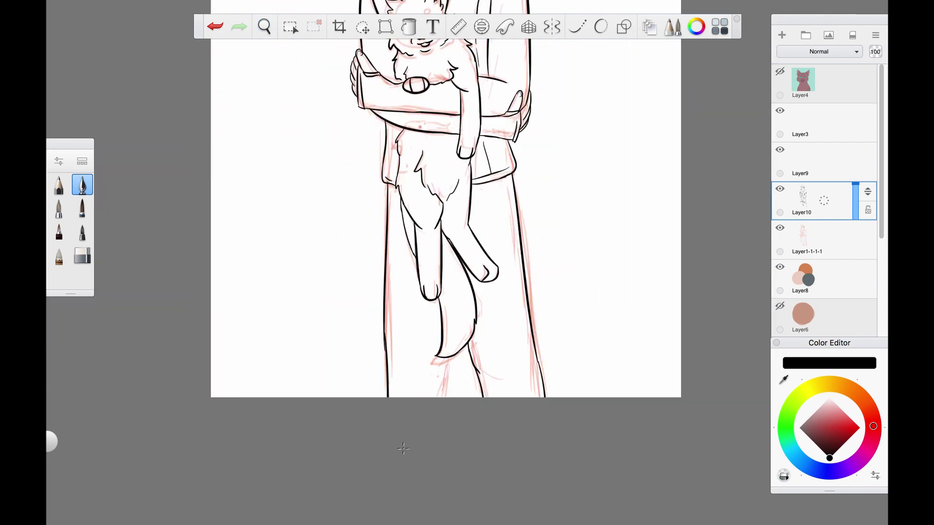
{"action": "scroll", "coordinate": [429, 479], "scroll_direction": "up", "scroll_amount": 3}
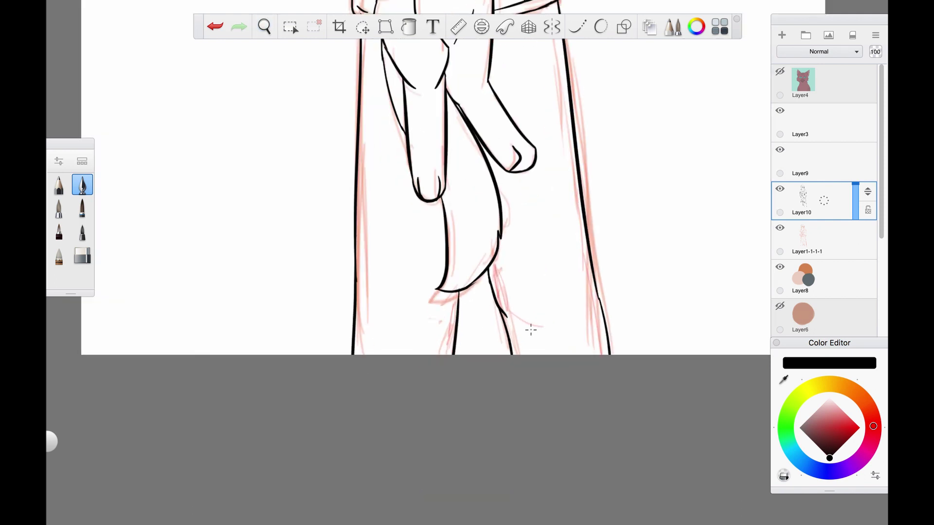
{"action": "scroll", "coordinate": [530, 331], "scroll_direction": "down", "scroll_amount": 5}
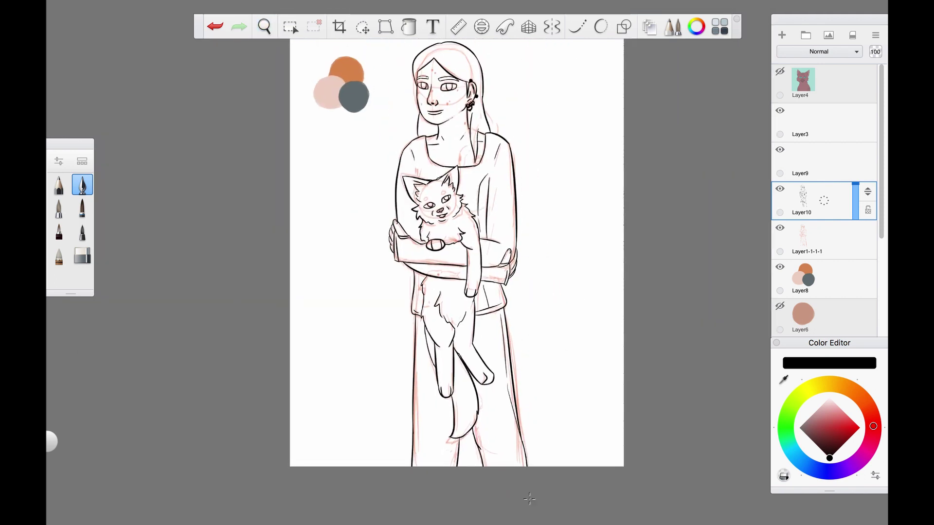
{"action": "scroll", "coordinate": [537, 354], "scroll_direction": "up", "scroll_amount": 2}
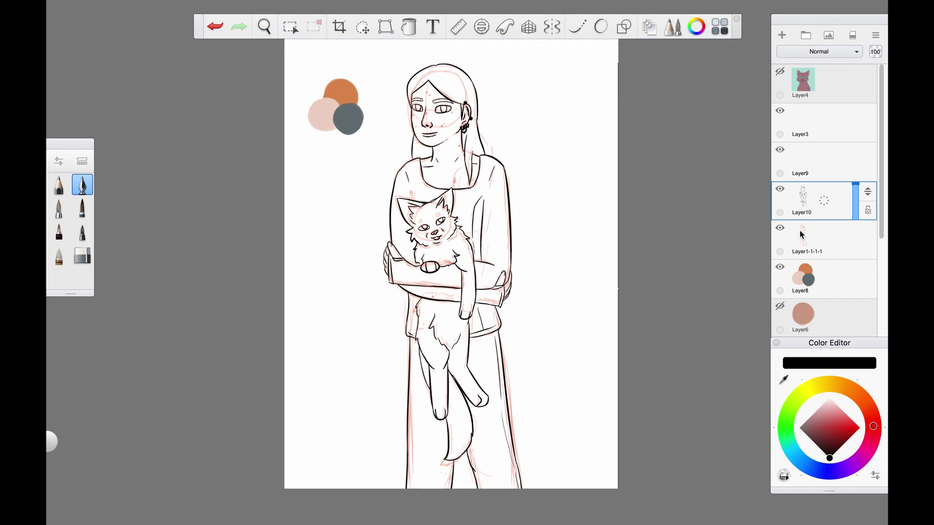
Step: Ink the undershirt strap lines and short creases inside the shirt's neckline
{"action": "left_click", "coordinate": [816, 210]}
{"action": "scroll", "coordinate": [394, 182], "scroll_direction": "up", "scroll_amount": 5}
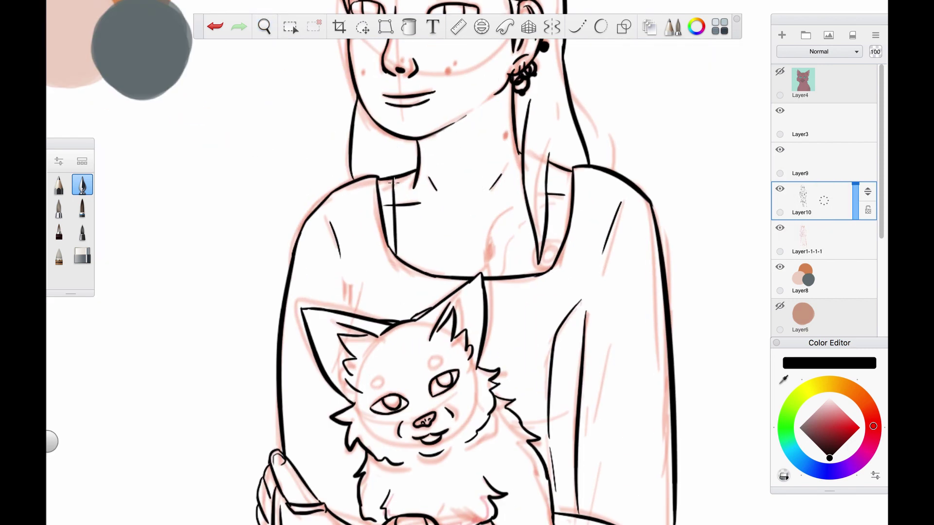
{"action": "key", "text": "e"}
Step: Ink the undershirt's hem band below the shirt on both sides of the cat and close its outer side edge
{"action": "scroll", "coordinate": [384, 214], "scroll_direction": "down", "scroll_amount": 10}
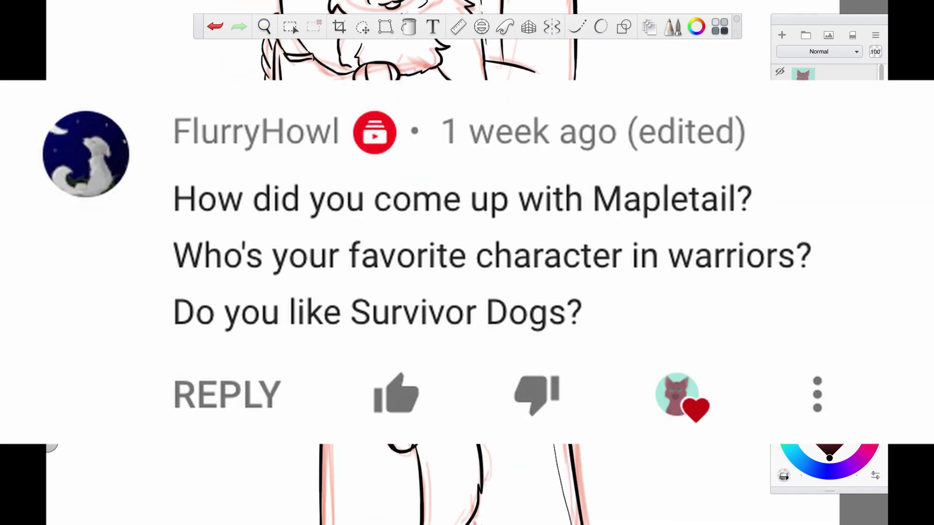
{"action": "scroll", "coordinate": [467, 263], "scroll_direction": "up", "scroll_amount": 3}
{"action": "scroll", "coordinate": [467, 263], "scroll_direction": "down", "scroll_amount": 3}
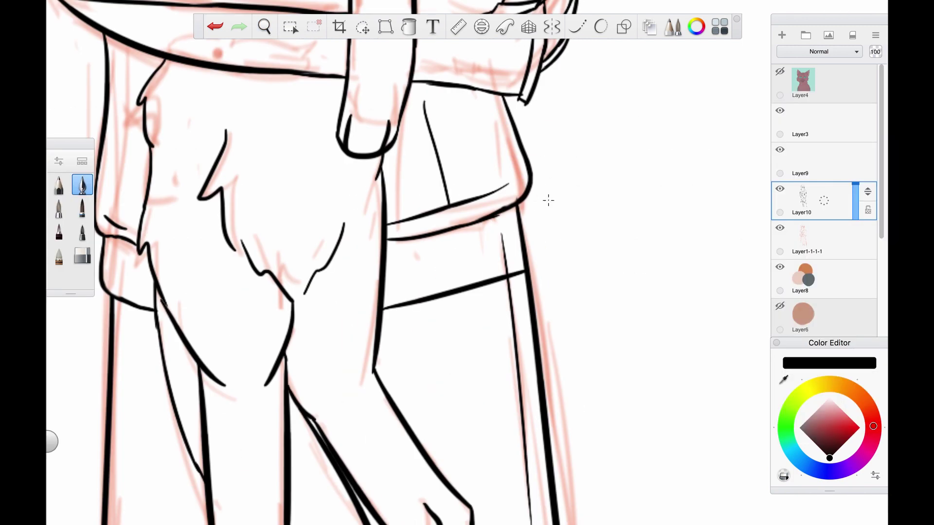
{"action": "left_click_drag", "start_coordinate": [520, 202], "coordinate": [532, 272]}
{"action": "key", "text": "ctrl+z"}
{"action": "left_click_drag", "start_coordinate": [527, 238], "coordinate": [535, 273]}
Step: Erase the trouser lines crossing the undershirt band and tidy the shirt's hem at its corner
{"action": "key", "text": "e"}
{"action": "mouse_move", "coordinate": [523, 204]}
{"action": "left_mouse_down"}
{"action": "mouse_move", "coordinate": [523, 265]}
{"action": "mouse_move", "coordinate": [509, 267]}
{"action": "mouse_move", "coordinate": [502, 234]}
{"action": "left_mouse_up"}
{"action": "key", "text": "e"}
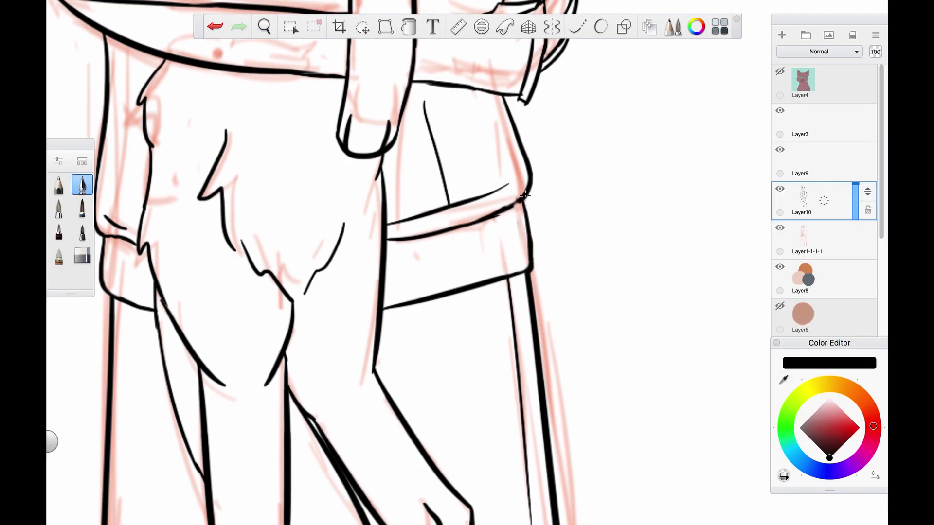
{"action": "left_click_drag", "start_coordinate": [519, 202], "coordinate": [495, 217]}
{"action": "key", "text": "e"}
{"action": "scroll", "coordinate": [535, 282], "scroll_direction": "down", "scroll_amount": 5}
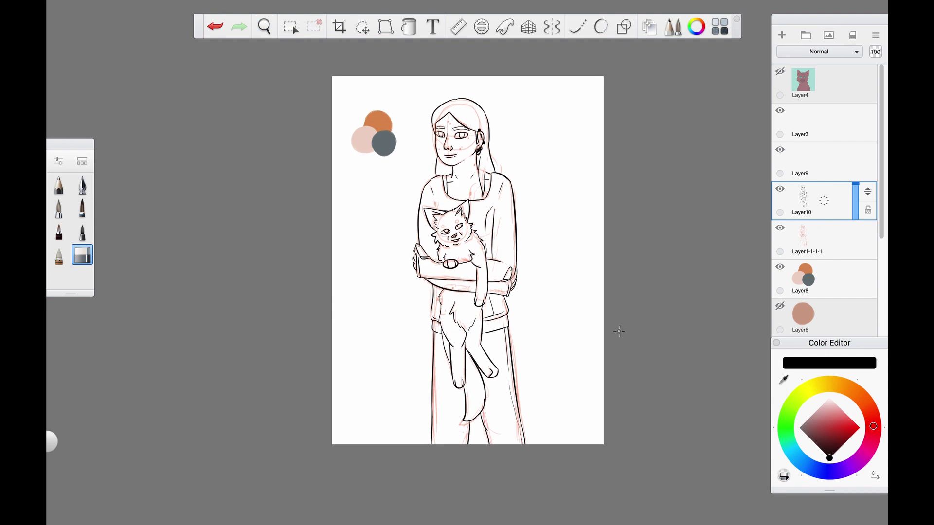
Step: Duplicate the Layer10 line art and set up a smaller brush in a muted pink deeper than the sampled skin swatch
{"action": "left_click_drag", "start_coordinate": [813, 210], "coordinate": [817, 246]}
{"action": "scroll", "coordinate": [475, 240], "scroll_direction": "up", "scroll_amount": 5}
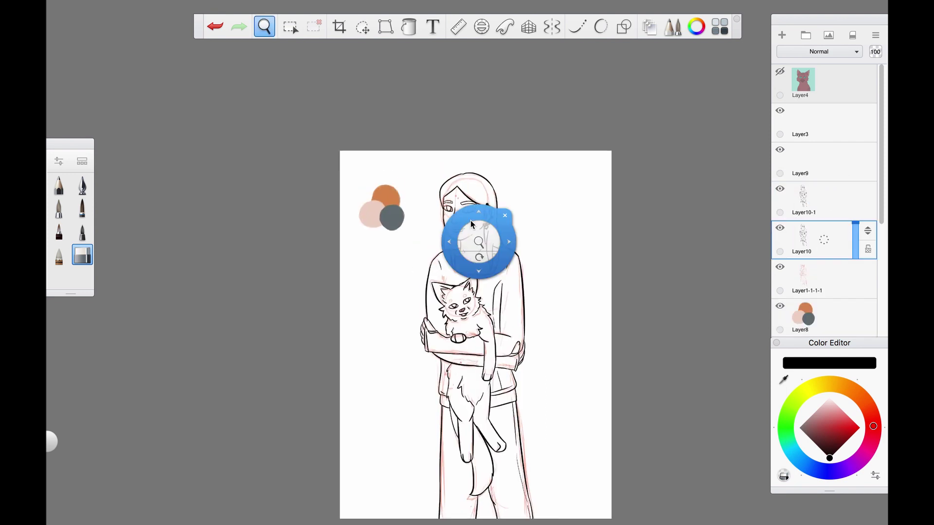
{"action": "key", "text": "e"}
{"action": "left_click", "coordinate": [272, 207], "text": "alt"}
{"action": "left_click", "coordinate": [293, 210], "text": "alt"}
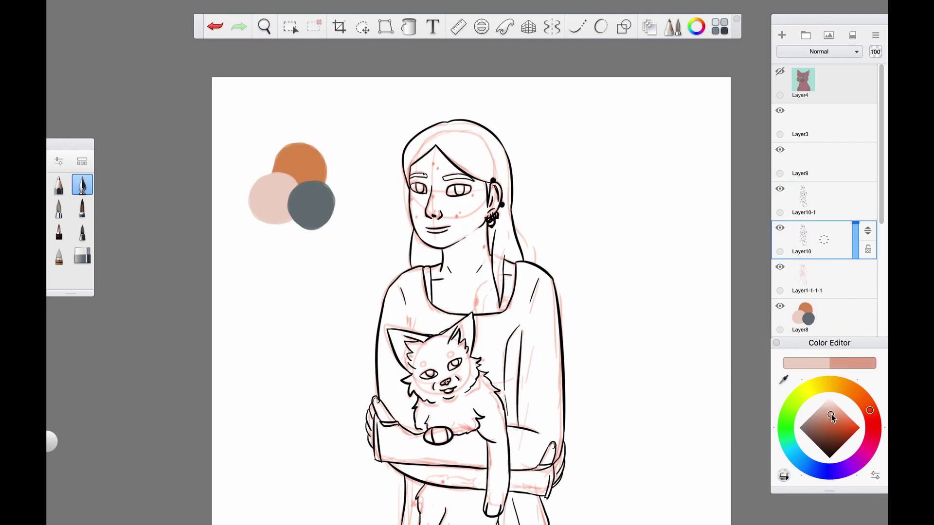
{"action": "left_click", "coordinate": [82, 208]}
{"action": "key", "text": "bracketleft"}
Step: Dab small muted pink spots over the sketched marks on the face and neck, plus an orange-red spot on the nose bridge
{"action": "scroll", "coordinate": [452, 237], "scroll_direction": "up", "scroll_amount": 5}
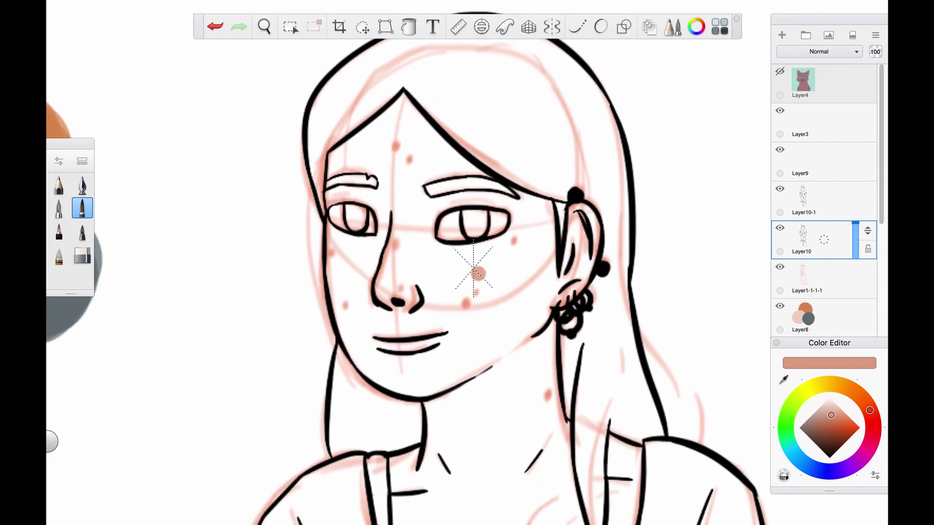
{"action": "key", "text": "bracketleft"}
{"action": "key", "text": "bracketleft"}
{"action": "key", "text": "bracketleft"}
{"action": "left_click", "coordinate": [465, 303]}
{"action": "scroll", "coordinate": [511, 237], "scroll_direction": "up", "scroll_amount": 1}
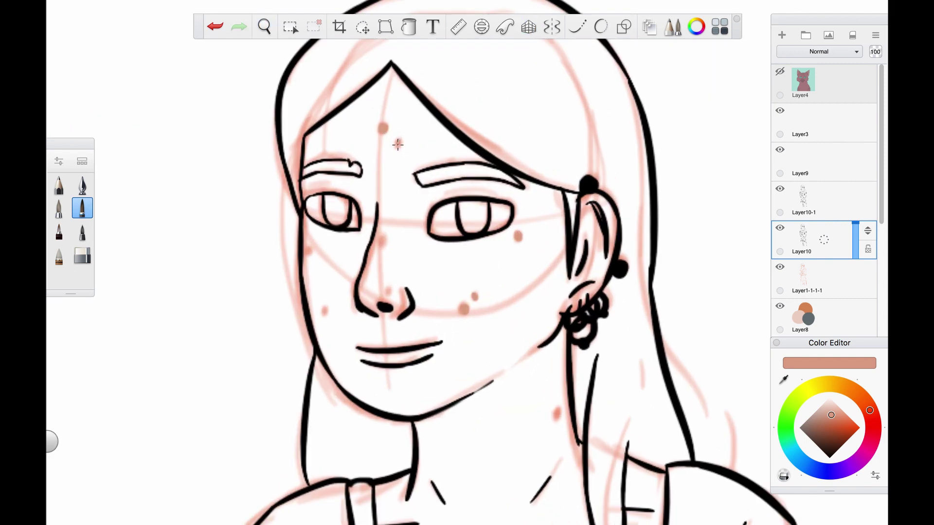
{"action": "left_click", "coordinate": [837, 420]}
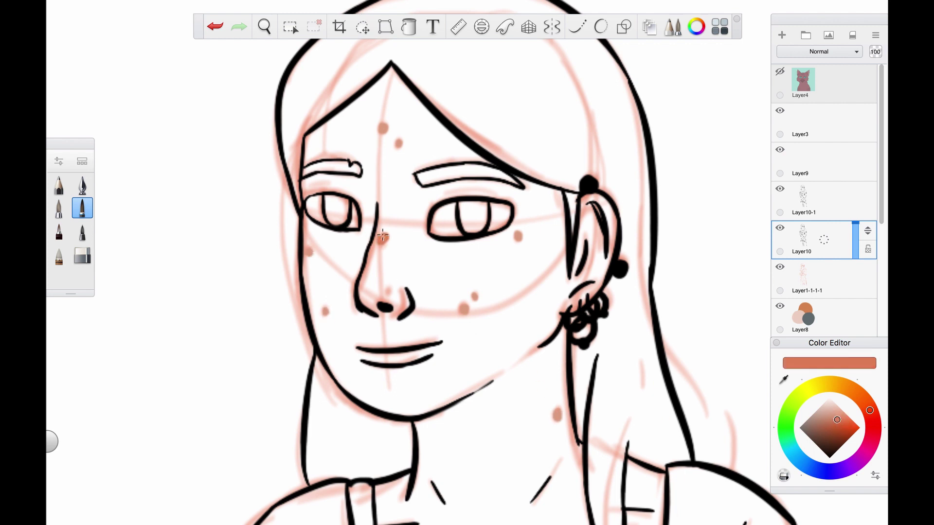
{"action": "scroll", "coordinate": [383, 238], "scroll_direction": "down", "scroll_amount": 5}
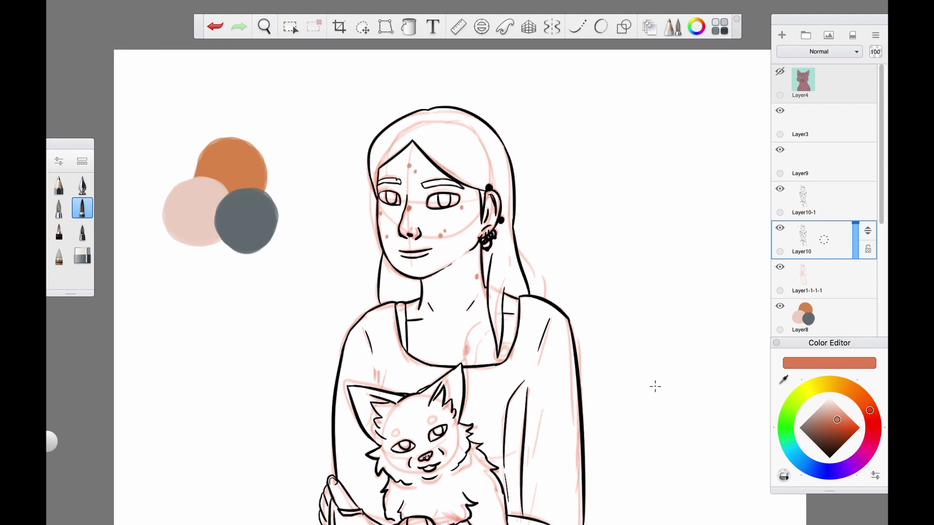
Step: Set the colour to medium grey, duplicate the line art again and place the copy directly beneath Layer10
{"action": "left_click", "coordinate": [811, 414]}
{"action": "left_click_drag", "start_coordinate": [811, 413], "coordinate": [805, 417]}
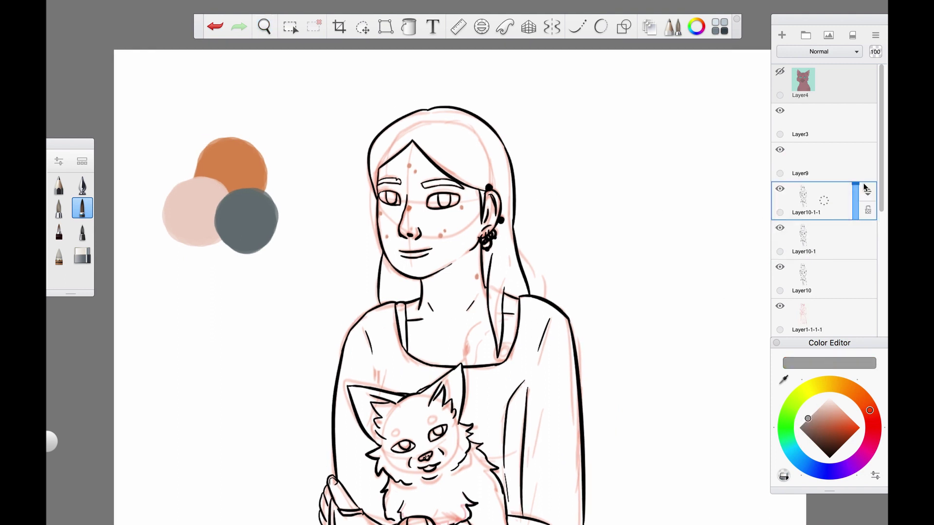
{"action": "left_click_drag", "start_coordinate": [807, 210], "coordinate": [778, 236]}
Step: Add a new layer above the line art and paint the ear studs, upper-ear piercing and dangling earrings grey
{"action": "key", "text": "space"}
{"action": "left_click_drag", "start_coordinate": [531, 119], "coordinate": [503, 168]}
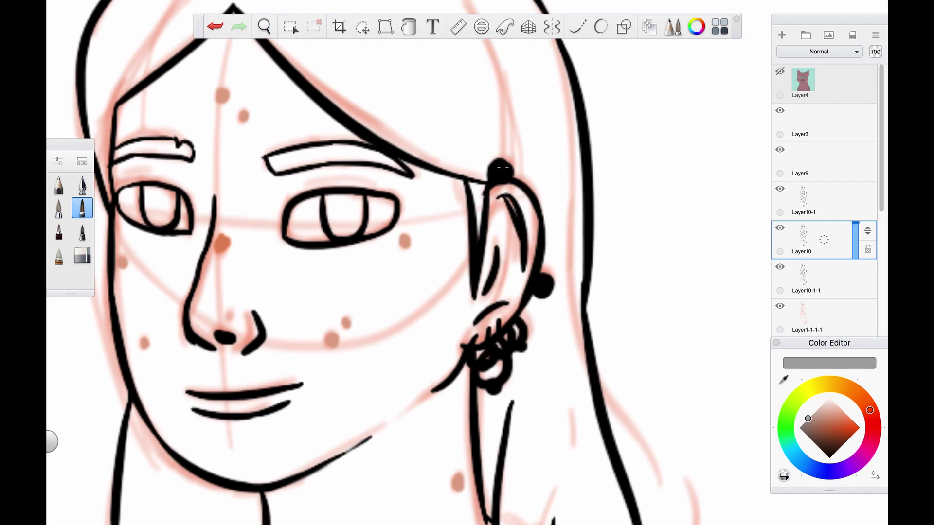
{"action": "key", "text": "ctrl+l"}
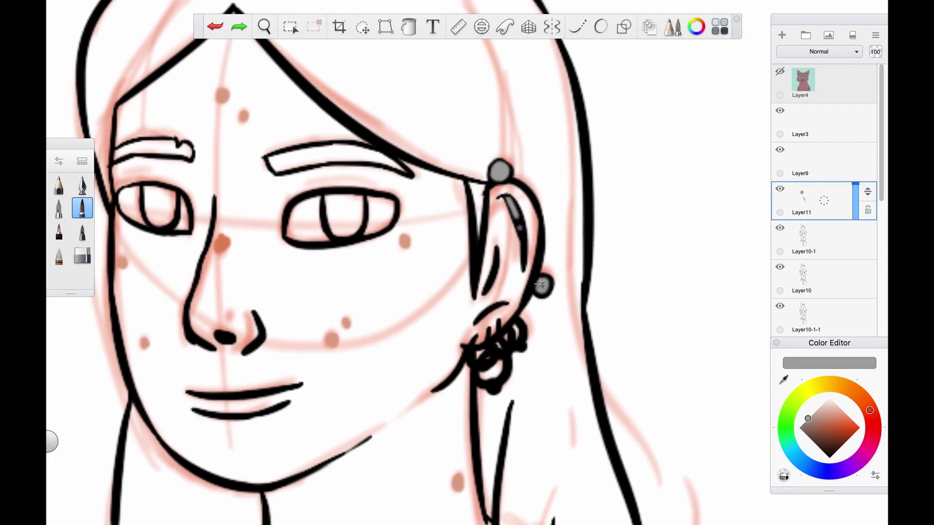
{"action": "scroll", "coordinate": [526, 317], "scroll_direction": "down", "scroll_amount": 2}
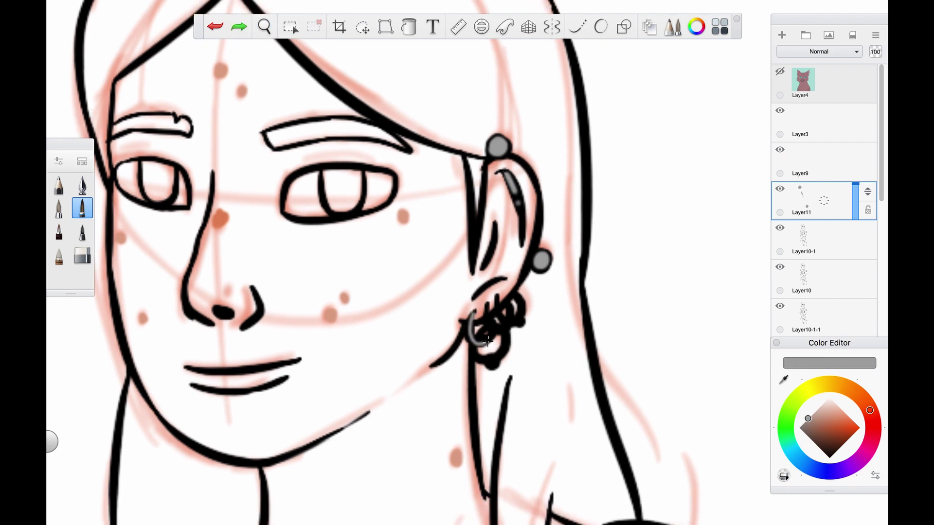
{"action": "key", "text": "bracketleft"}
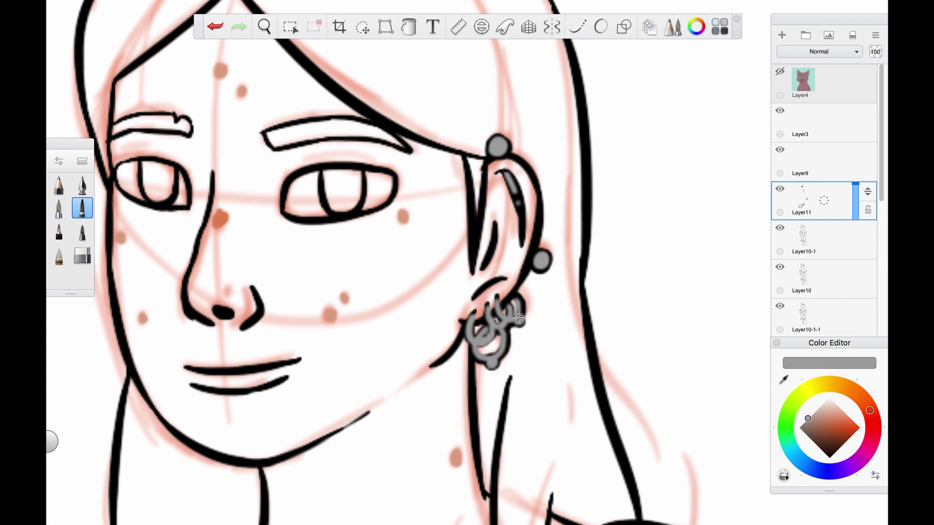
Step: Add a small stud beside the nostril and colour it light blue
{"action": "scroll", "coordinate": [342, 301], "scroll_direction": "left", "scroll_amount": 5}
{"action": "left_click", "coordinate": [791, 451]}
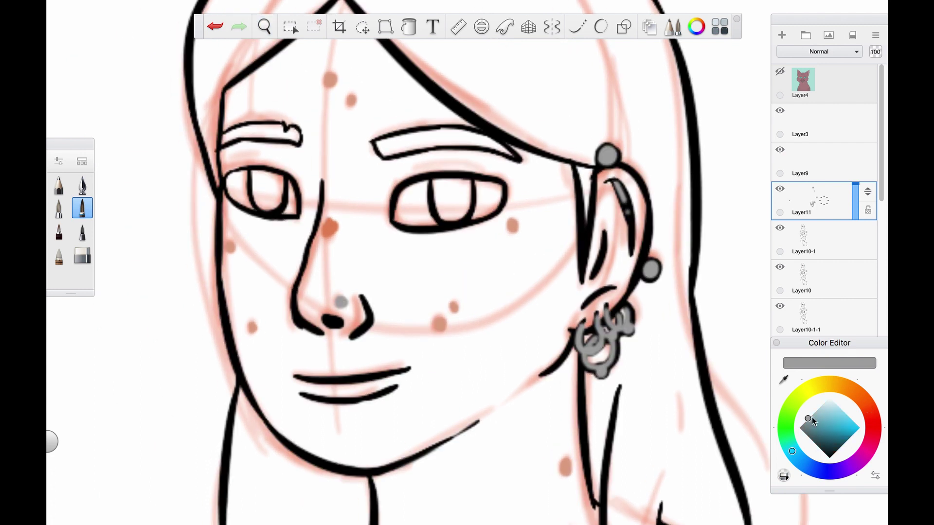
{"action": "left_click", "coordinate": [834, 406]}
{"action": "key", "text": "ctrl+0"}
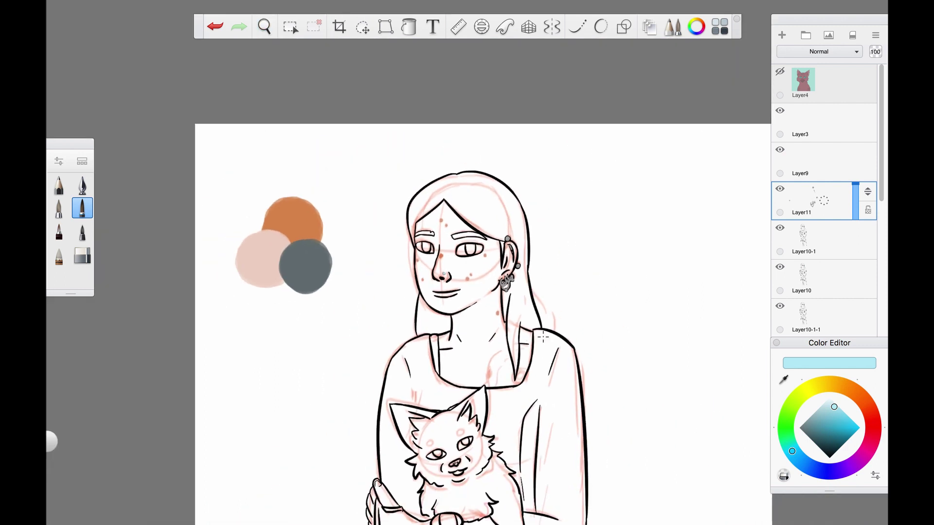
Step: Fill the woman's face, neck and hands with the light pink swatch colour on the lower line-art copy
{"action": "left_click", "coordinate": [285, 251], "text": "alt"}
{"action": "left_click", "coordinate": [409, 27]}
{"action": "left_click", "coordinate": [442, 292]}
{"action": "left_click", "coordinate": [502, 365]}
{"action": "scroll", "coordinate": [413, 358], "scroll_direction": "up", "scroll_amount": 3}
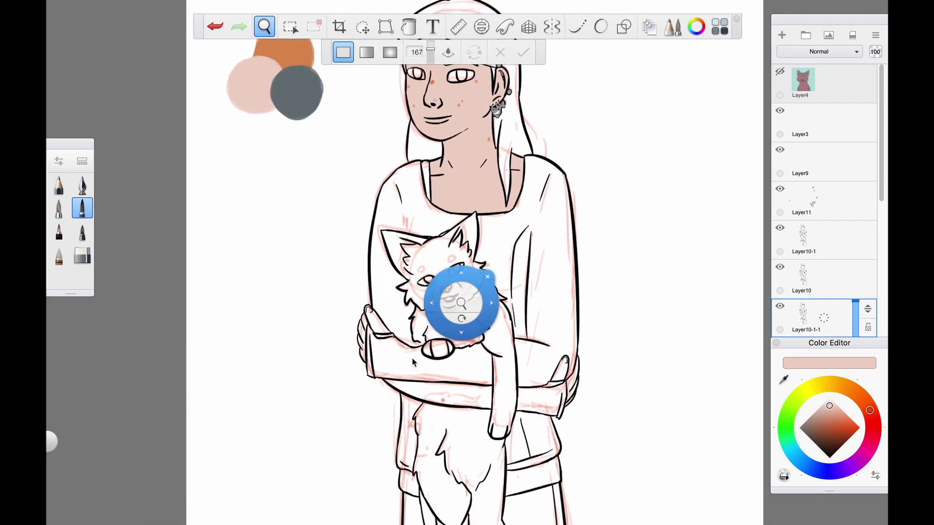
{"action": "scroll", "coordinate": [437, 437], "scroll_direction": "down", "scroll_amount": 5}
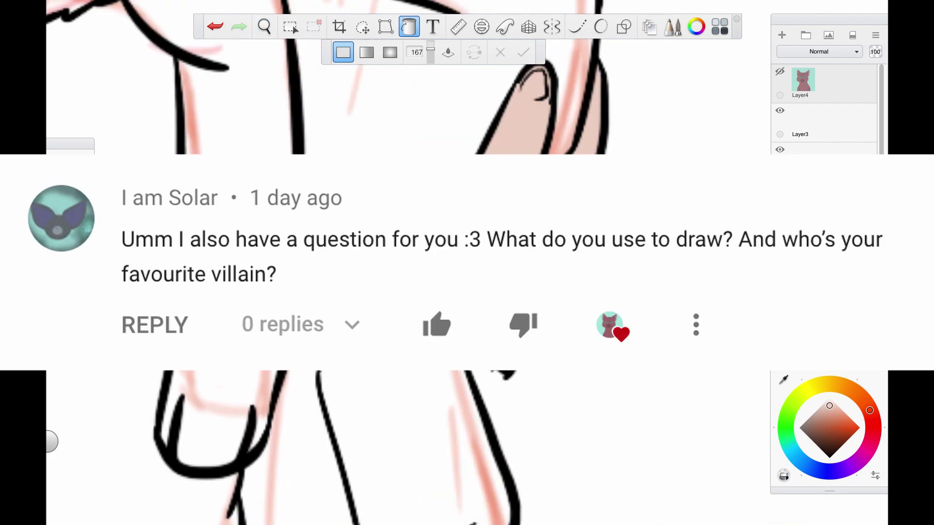
Step: Fill all sections of the woman's hair with the orange swatch colour
{"action": "left_click", "coordinate": [219, 160], "text": "alt"}
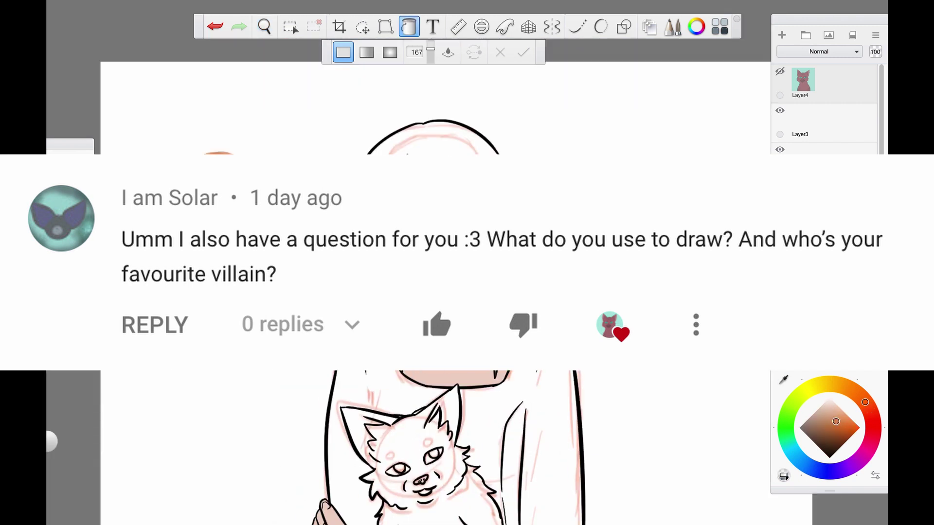
{"action": "left_click", "coordinate": [433, 146]}
{"action": "scroll", "coordinate": [520, 372], "scroll_direction": "up", "scroll_amount": 5}
{"action": "left_click", "coordinate": [520, 372]}
{"action": "key", "text": "Escape"}
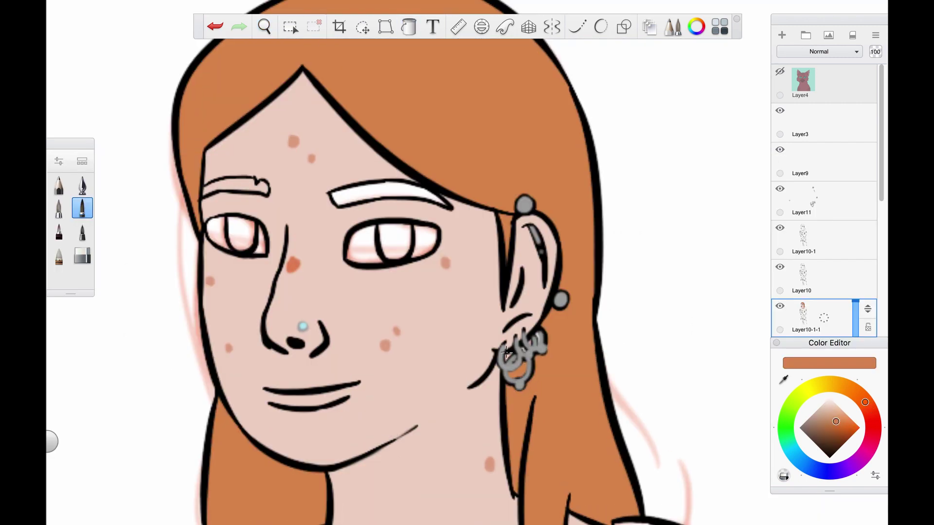
Step: Colour both of the woman's eyebrows in the same orange as her hair
{"action": "scroll", "coordinate": [516, 351], "scroll_direction": "down", "scroll_amount": 3}
{"action": "left_click", "coordinate": [408, 27]}
{"action": "left_click", "coordinate": [452, 219]}
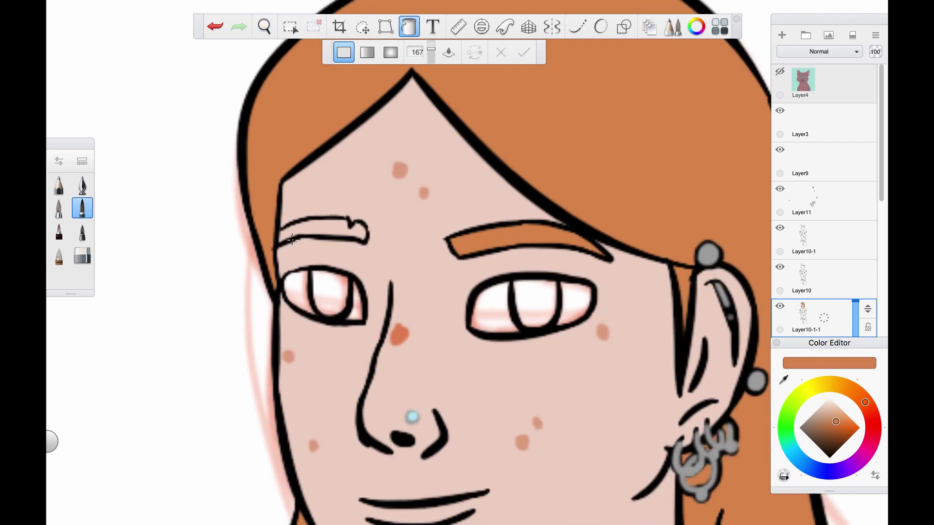
{"action": "key", "text": "Escape"}
{"action": "scroll", "coordinate": [316, 231], "scroll_direction": "up", "scroll_amount": 3}
{"action": "mouse_move", "coordinate": [282, 239]}
{"action": "left_mouse_down"}
{"action": "mouse_move", "coordinate": [315, 231]}
{"action": "mouse_move", "coordinate": [364, 239]}
{"action": "left_mouse_up"}
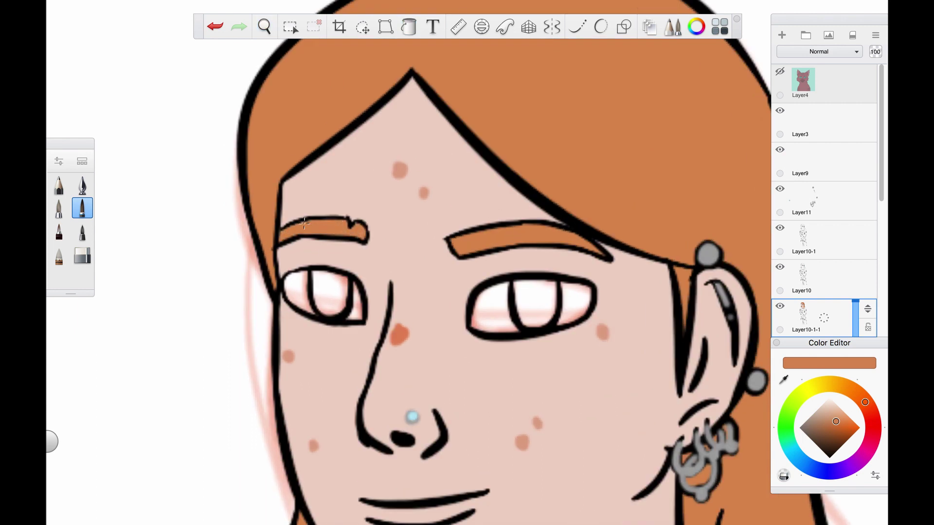
Step: Fill the whites of both of the woman's eyes with white, on either side of the irises
{"action": "left_click", "coordinate": [829, 398]}
{"action": "left_click", "coordinate": [409, 27]}
{"action": "left_click", "coordinate": [298, 291]}
{"action": "left_click", "coordinate": [355, 297]}
{"action": "left_click", "coordinate": [492, 311]}
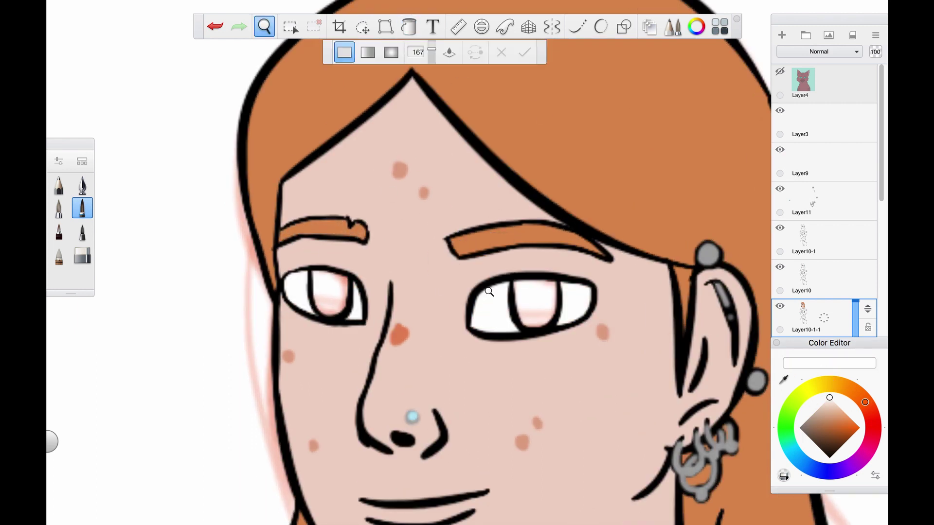
Step: Fill both of the woman's irises with the dark slate-grey swatch colour
{"action": "scroll", "coordinate": [489, 292], "scroll_direction": "down", "scroll_amount": 3}
{"action": "left_click", "coordinate": [240, 323], "text": "alt"}
{"action": "scroll", "coordinate": [497, 270], "scroll_direction": "up", "scroll_amount": 3}
{"action": "left_click", "coordinate": [503, 288]}
{"action": "left_click", "coordinate": [356, 281]}
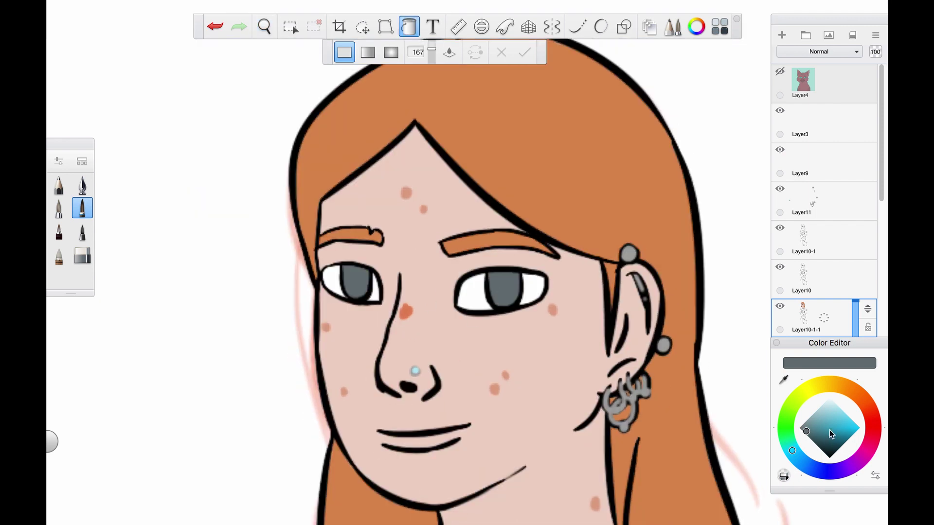
Step: Add a new layer and paint a small lighter blue-grey oval in the centre of each of the woman's irises
{"action": "left_click_drag", "start_coordinate": [830, 430], "coordinate": [811, 423]}
{"action": "key", "text": "super+shift+n"}
{"action": "key", "text": "Escape"}
{"action": "key", "text": "space"}
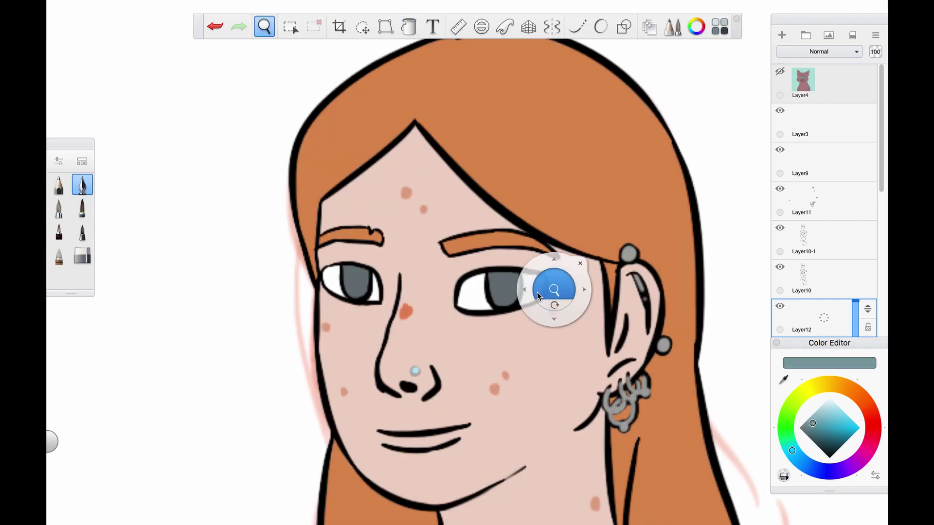
{"action": "left_click_drag", "start_coordinate": [538, 295], "coordinate": [490, 288]}
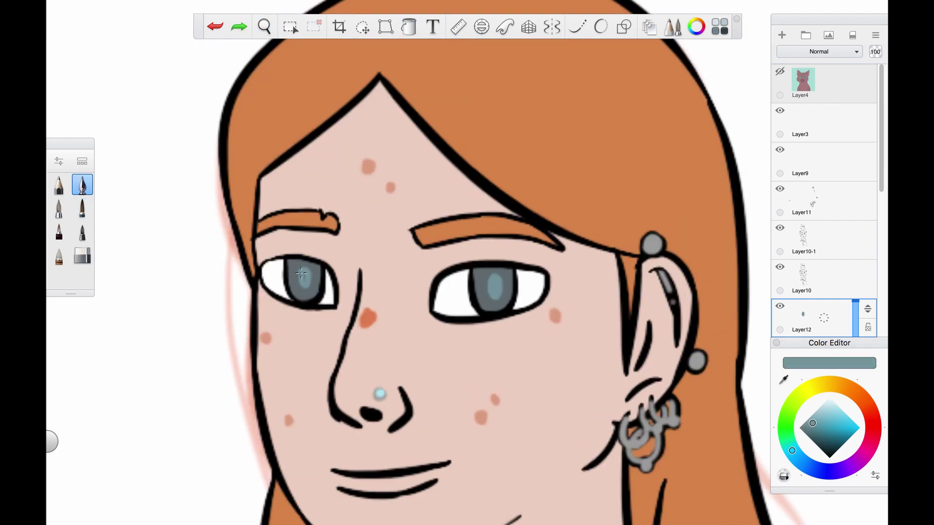
Step: Fill the undershirt strap at the neckline and the undershirt hem below the sweater with dark purple on Layer10-1-1
{"action": "scroll", "coordinate": [298, 265], "scroll_direction": "down", "scroll_amount": 10}
{"action": "left_click_drag", "start_coordinate": [792, 450], "coordinate": [840, 469]}
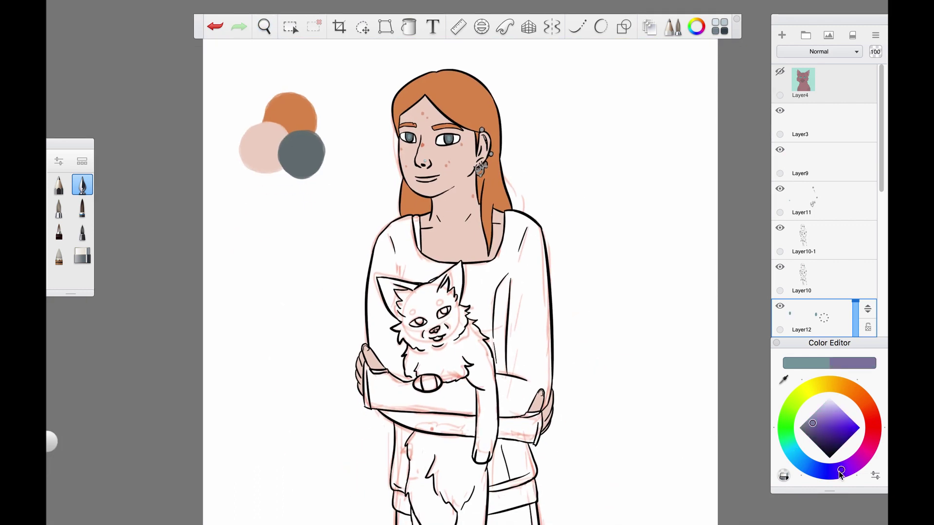
{"action": "left_click_drag", "start_coordinate": [812, 422], "coordinate": [819, 440]}
{"action": "left_click_drag", "start_coordinate": [877, 169], "coordinate": [878, 196]}
{"action": "left_click", "coordinate": [821, 304]}
{"action": "left_click", "coordinate": [408, 27]}
{"action": "scroll", "coordinate": [449, 291], "scroll_direction": "up", "scroll_amount": 5}
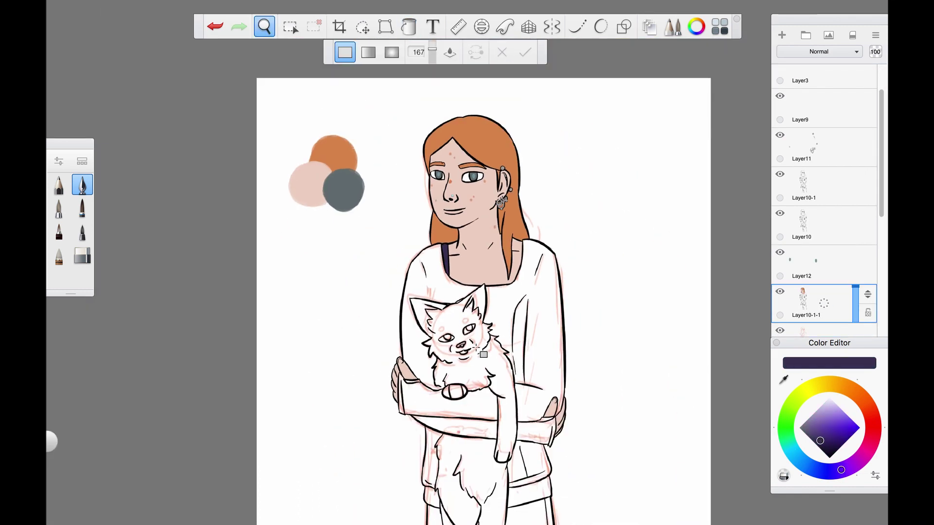
{"action": "scroll", "coordinate": [448, 340], "scroll_direction": "down", "scroll_amount": 5}
{"action": "left_click", "coordinate": [448, 446]}
Step: Fill the body, sleeves and lower sections of the woman's sweater with a muted greyish blue
{"action": "mouse_move", "coordinate": [840, 469]}
{"action": "left_mouse_down"}
{"action": "mouse_move", "coordinate": [794, 455]}
{"action": "mouse_move", "coordinate": [816, 422]}
{"action": "left_mouse_up"}
{"action": "left_click", "coordinate": [521, 313]}
{"action": "key", "text": "space"}
{"action": "left_click_drag", "start_coordinate": [412, 343], "coordinate": [423, 336]}
{"action": "left_click", "coordinate": [396, 381]}
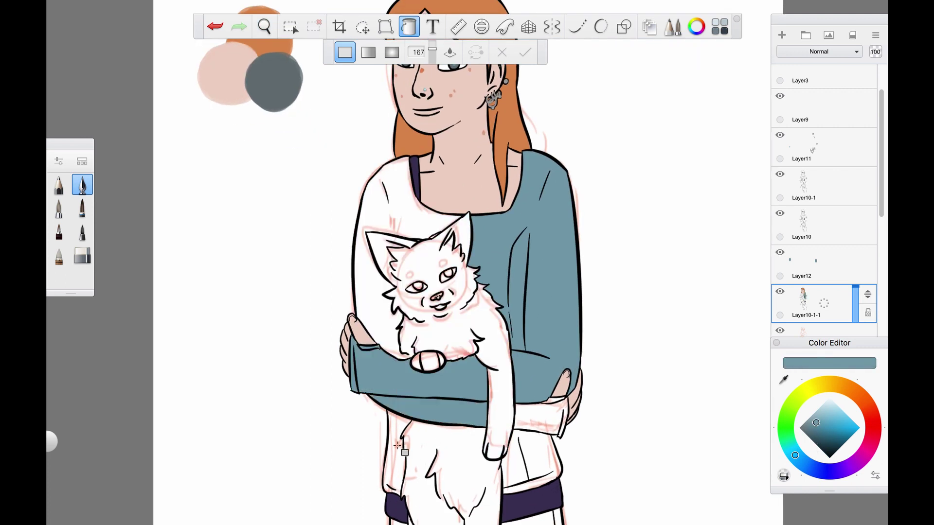
{"action": "left_click", "coordinate": [404, 452]}
{"action": "left_click", "coordinate": [547, 471]}
Step: Fill both legs of the woman's trousers with dark grey
{"action": "key", "text": "space"}
{"action": "left_click_drag", "start_coordinate": [418, 412], "coordinate": [394, 294]}
{"action": "scroll", "coordinate": [394, 295], "scroll_direction": "down", "scroll_amount": 10}
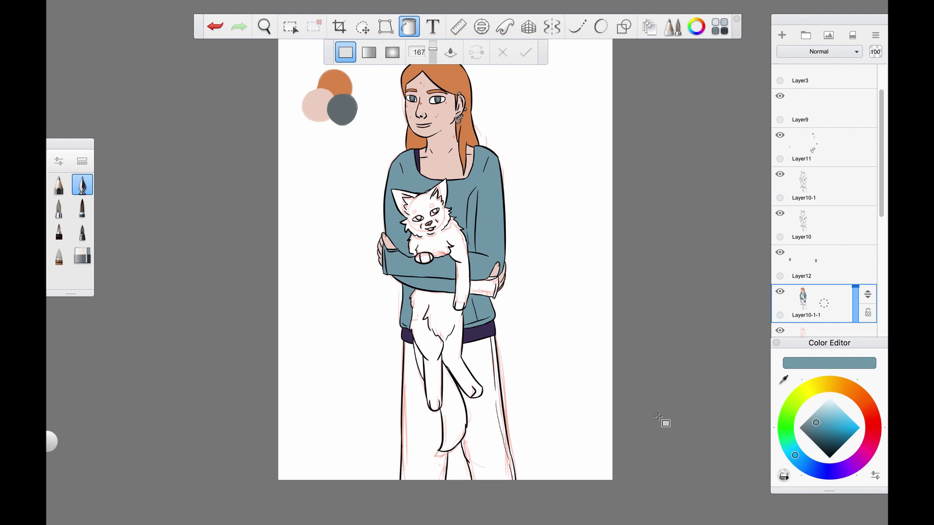
{"action": "left_click", "coordinate": [810, 430]}
{"action": "left_click_drag", "start_coordinate": [810, 430], "coordinate": [809, 439]}
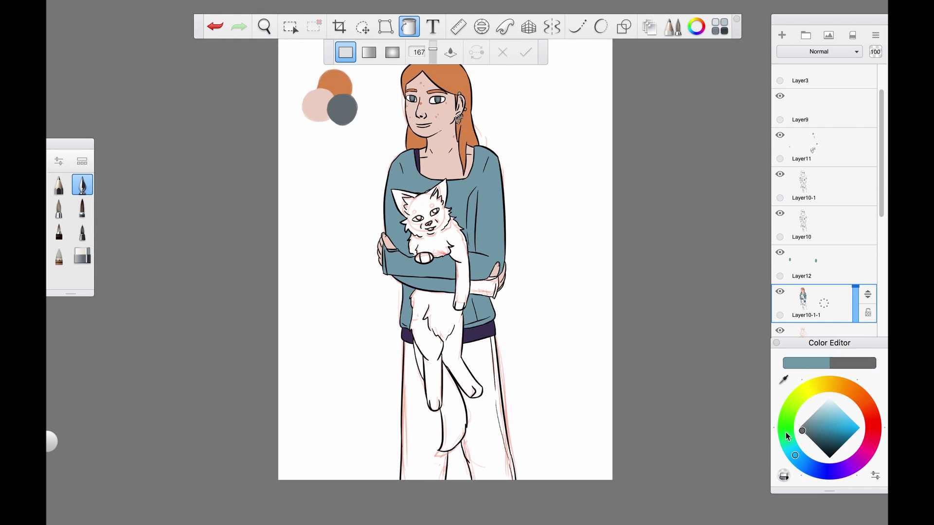
{"action": "left_click", "coordinate": [501, 475]}
{"action": "key", "text": "ctrl+z"}
{"action": "left_click", "coordinate": [511, 468]}
{"action": "left_click", "coordinate": [418, 468]}
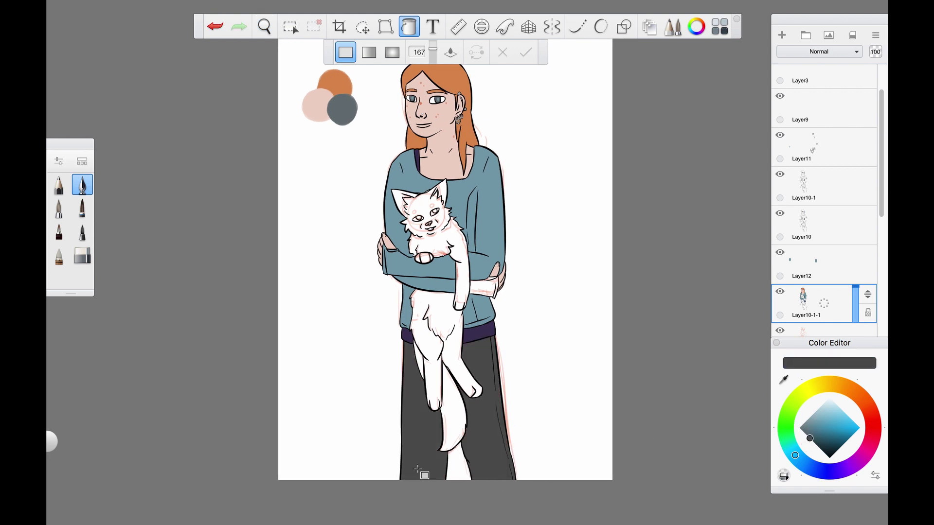
Step: Hide the colour swatch layer and show the cat reference image on Layer4
{"action": "scroll", "coordinate": [535, 291], "scroll_direction": "up", "scroll_amount": 3}
{"action": "scroll", "coordinate": [848, 202], "scroll_direction": "down", "scroll_amount": 5}
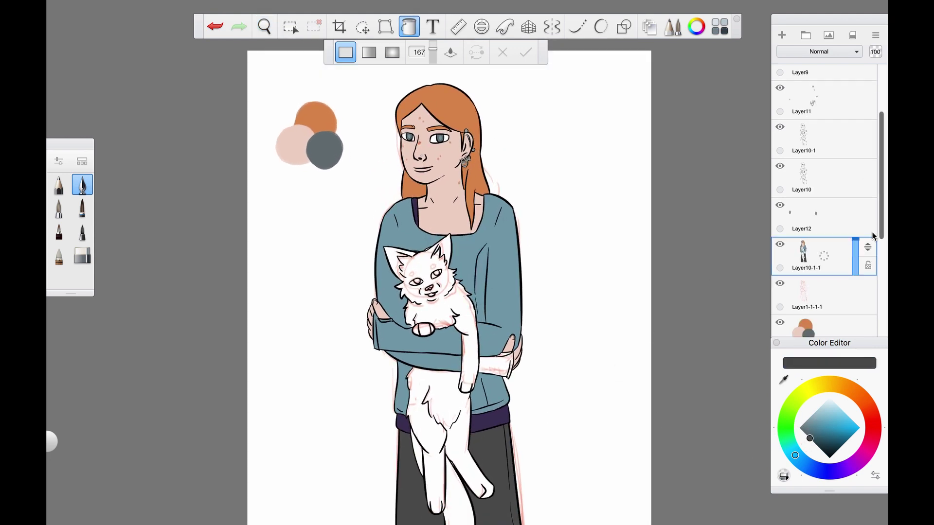
{"action": "scroll", "coordinate": [855, 268], "scroll_direction": "down", "scroll_amount": 3}
{"action": "scroll", "coordinate": [826, 194], "scroll_direction": "up", "scroll_amount": 10}
{"action": "left_click", "coordinate": [779, 72]}
{"action": "scroll", "coordinate": [370, 324], "scroll_direction": "up", "scroll_amount": 3}
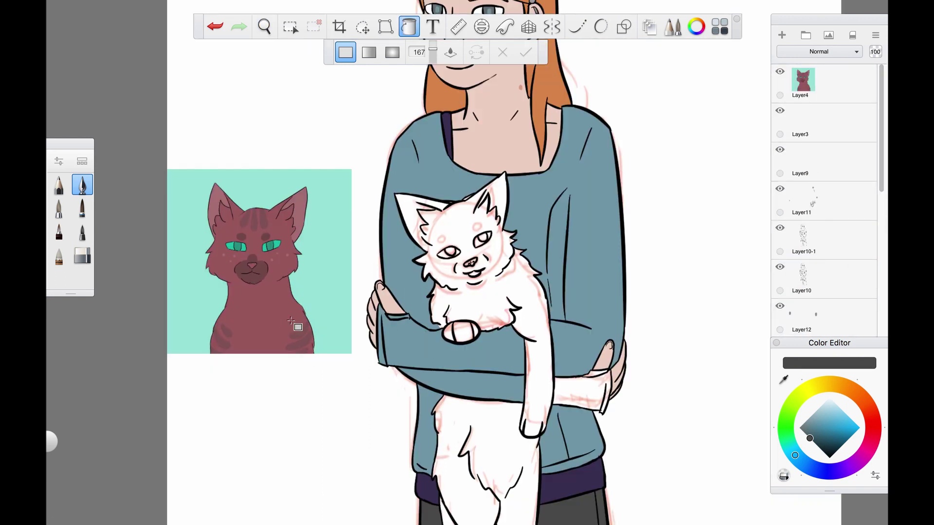
Step: Fill the cat's head, body, legs and tail with the maroon fur colour sampled from the reference cat
{"action": "left_click", "coordinate": [298, 327], "text": "alt"}
{"action": "scroll", "coordinate": [826, 219], "scroll_direction": "down", "scroll_amount": 3}
{"action": "left_click", "coordinate": [481, 297]}
{"action": "left_click", "coordinate": [466, 462]}
{"action": "scroll", "coordinate": [487, 341], "scroll_direction": "down", "scroll_amount": 3}
{"action": "left_click", "coordinate": [515, 438]}
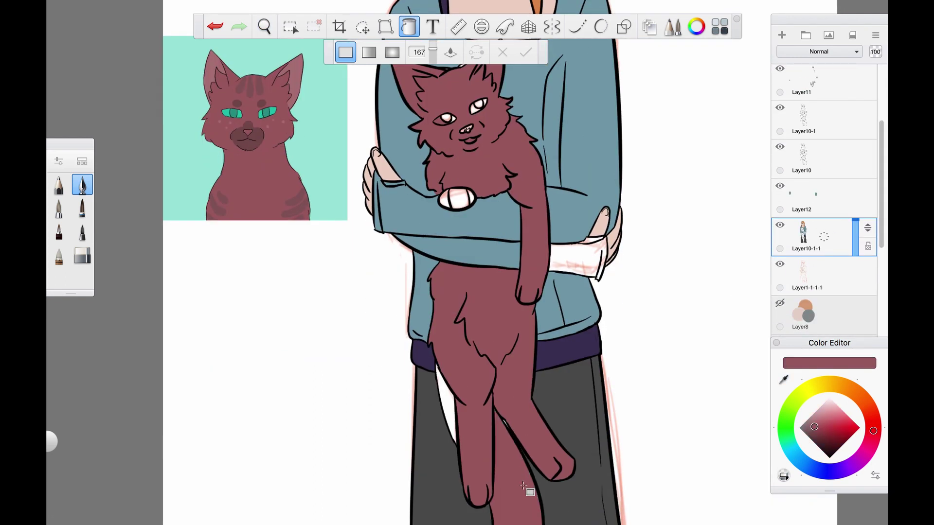
{"action": "left_click", "coordinate": [457, 427]}
Step: Fill the gap between the cat's hind legs with the trouser grey, and its front paw and the gap above its head with maroon
{"action": "left_click", "coordinate": [503, 424], "text": "alt"}
{"action": "scroll", "coordinate": [508, 427], "scroll_direction": "up", "scroll_amount": 5}
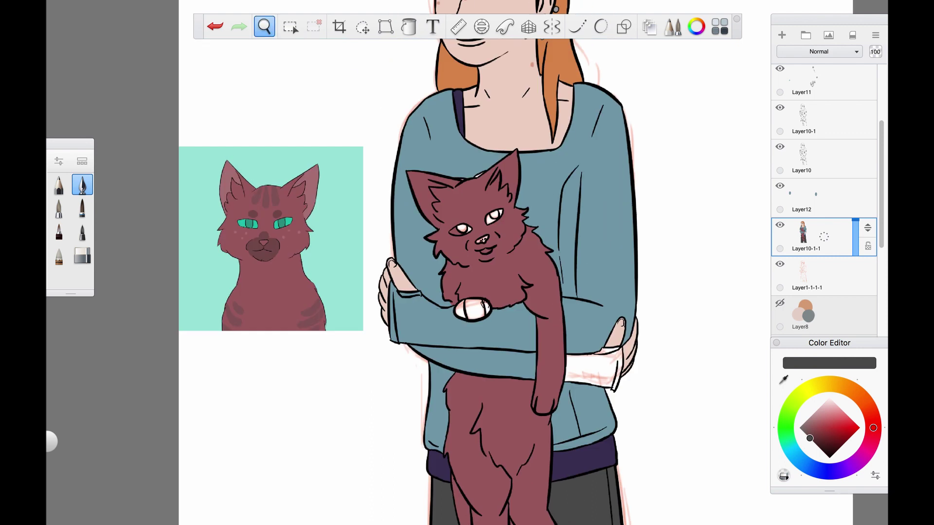
{"action": "left_click", "coordinate": [326, 211], "text": "alt"}
{"action": "scroll", "coordinate": [507, 253], "scroll_direction": "up", "scroll_amount": 5}
{"action": "scroll", "coordinate": [507, 253], "scroll_direction": "up", "scroll_amount": 2}
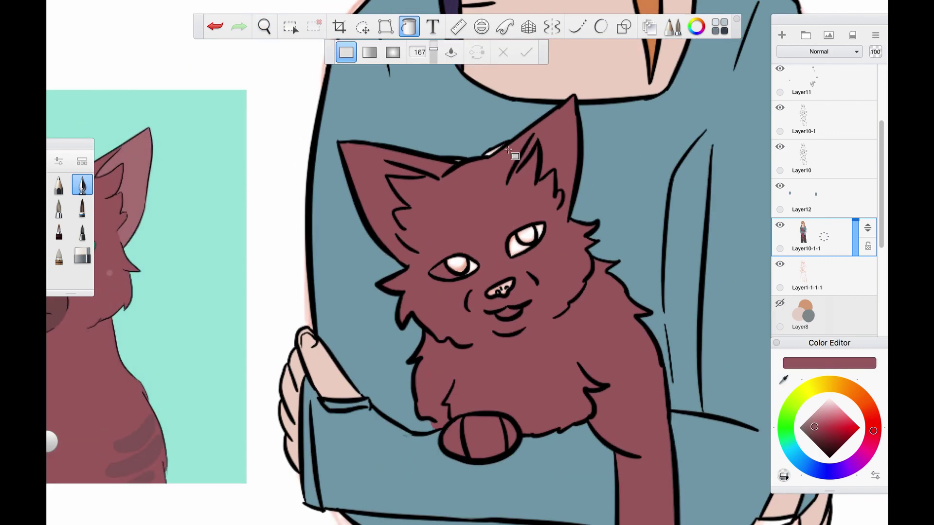
{"action": "left_click", "coordinate": [486, 156], "text": "alt"}
Step: Fill the cat's round irises with the darker green sampled from the reference cat's eye
{"action": "scroll", "coordinate": [460, 159], "scroll_direction": "down", "scroll_amount": 5}
{"action": "left_click", "coordinate": [217, 251], "text": "alt"}
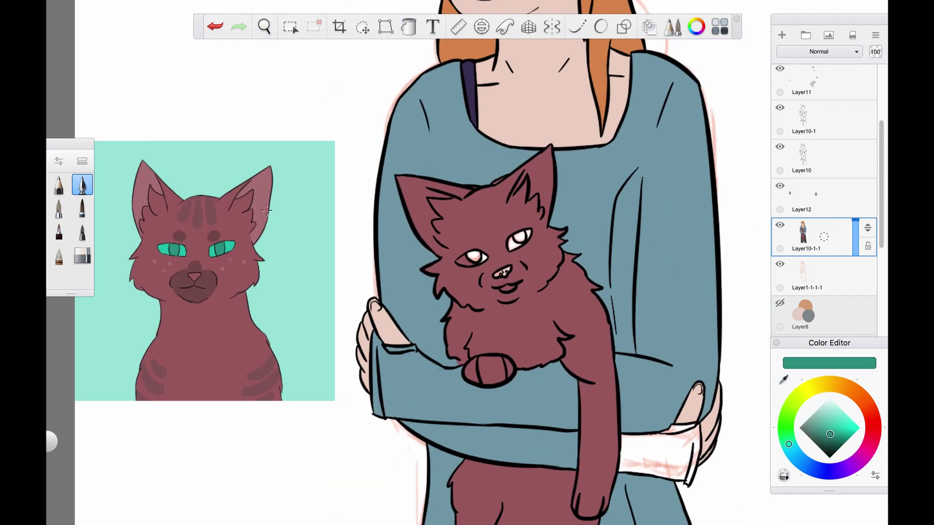
{"action": "scroll", "coordinate": [486, 243], "scroll_direction": "up", "scroll_amount": 5}
{"action": "left_click", "coordinate": [469, 240]}
{"action": "left_click", "coordinate": [539, 209]}
Step: Fill the outer parts of both cat eyes with the brighter green sampled from the reference cat's eye
{"action": "scroll", "coordinate": [499, 243], "scroll_direction": "down", "scroll_amount": 2}
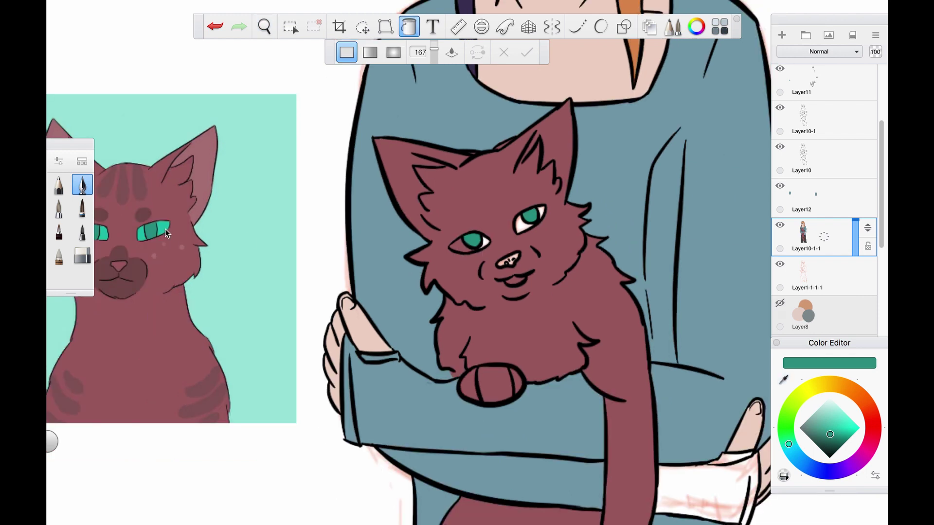
{"action": "left_click", "coordinate": [160, 232], "text": "alt"}
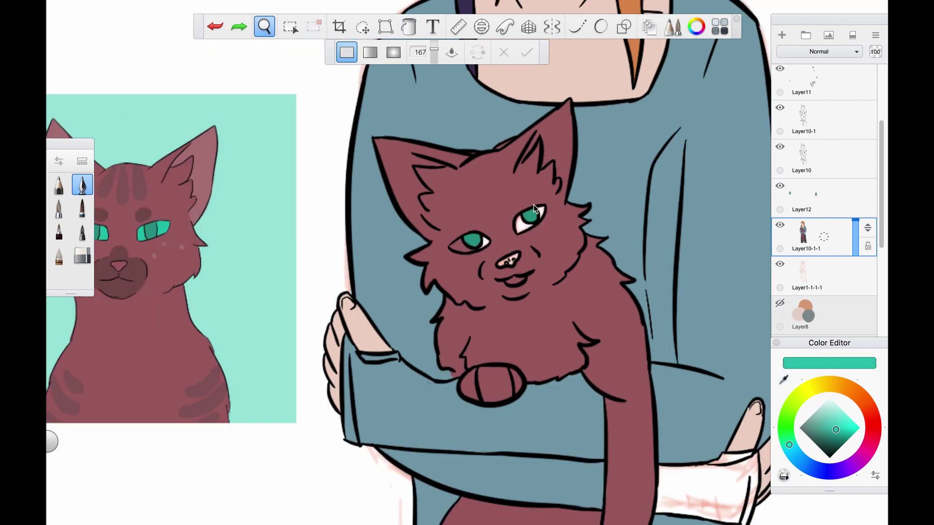
{"action": "scroll", "coordinate": [530, 238], "scroll_direction": "up", "scroll_amount": 3}
{"action": "left_click", "coordinate": [552, 187]}
{"action": "left_click", "coordinate": [438, 243]}
Step: Paint the cat's nose in the same maroon as its fur
{"action": "key", "text": "b"}
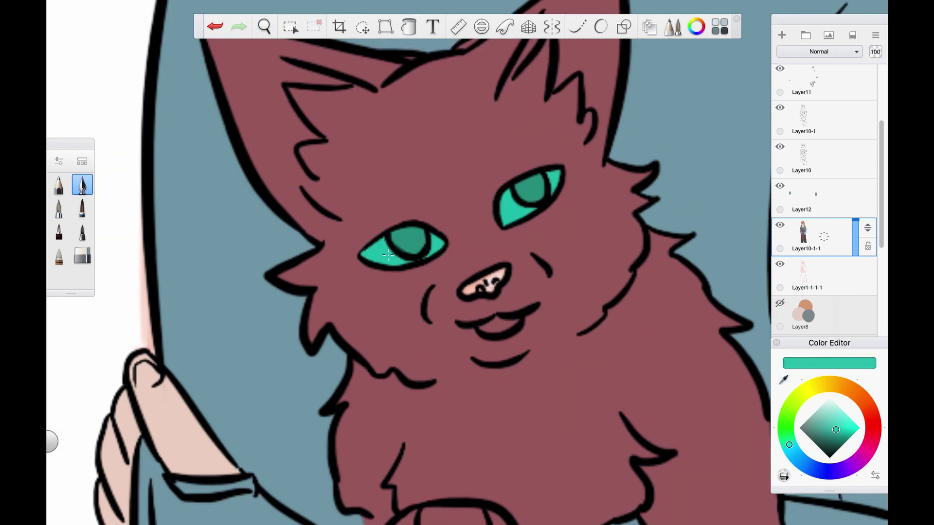
{"action": "scroll", "coordinate": [388, 254], "scroll_direction": "up", "scroll_amount": 3}
{"action": "left_click", "coordinate": [500, 304], "text": "alt"}
{"action": "scroll", "coordinate": [478, 316], "scroll_direction": "down", "scroll_amount": 5}
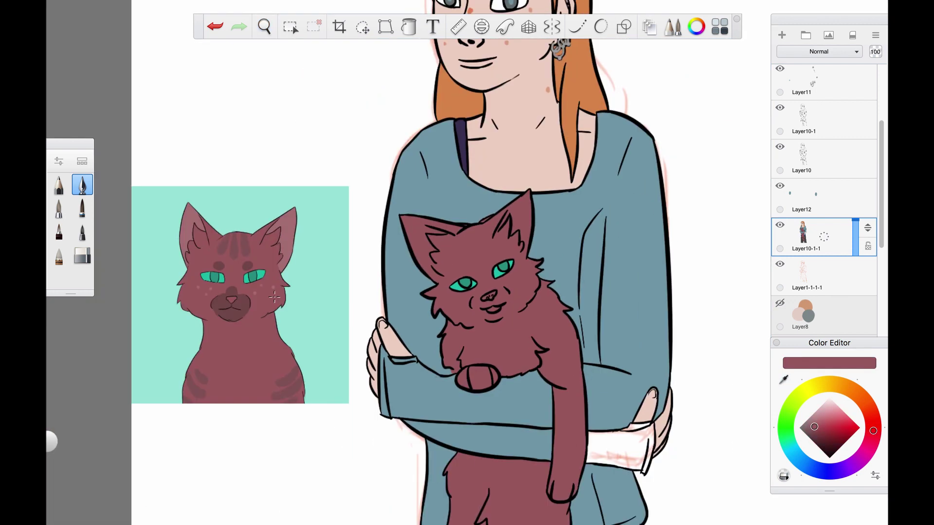
Step: Paint vertical stripes on the cat's forehead on Layer12 with the darker stripe colour sampled from the reference cat
{"action": "left_click", "coordinate": [551, 26]}
{"action": "left_click", "coordinate": [241, 250], "text": "alt"}
{"action": "left_click", "coordinate": [816, 200]}
{"action": "scroll", "coordinate": [492, 229], "scroll_direction": "up", "scroll_amount": 4}
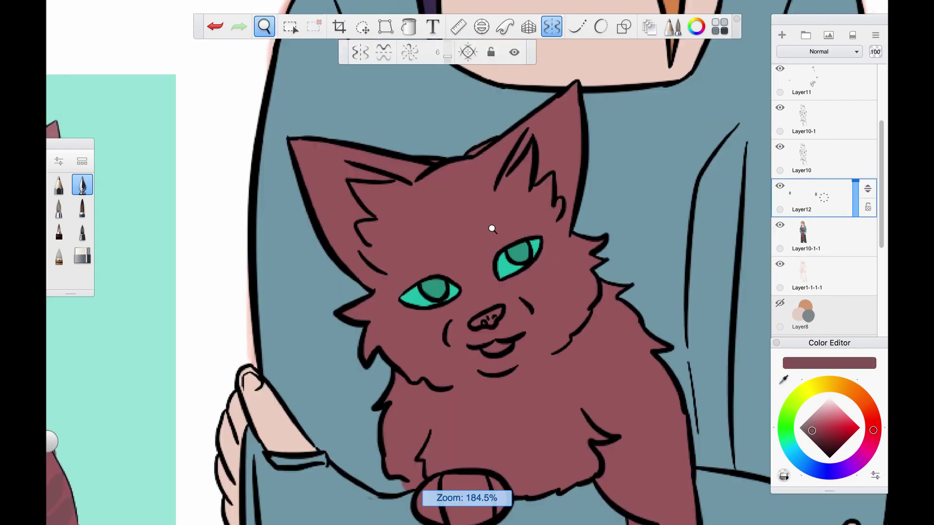
{"action": "left_click_drag", "start_coordinate": [436, 152], "coordinate": [455, 171]}
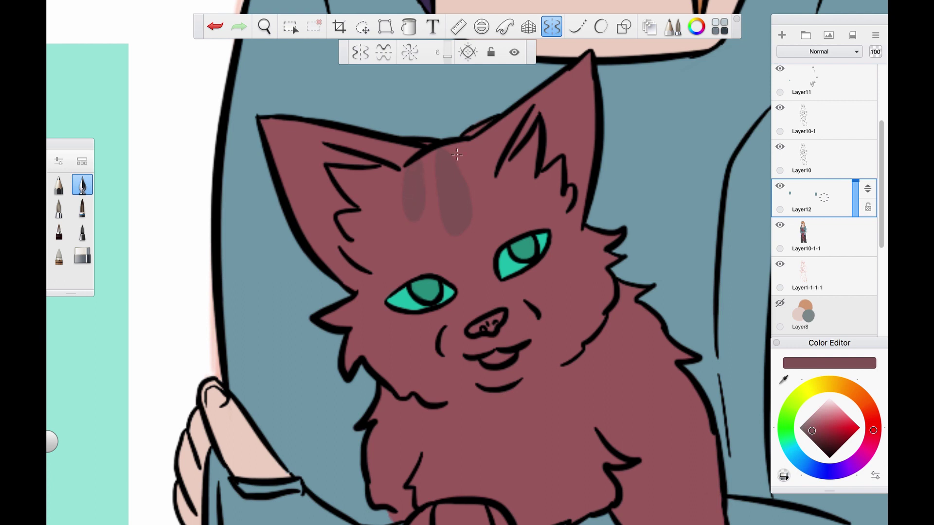
Step: Paint dark stripe markings on the cat's shoulders and its hanging foreleg
{"action": "scroll", "coordinate": [487, 180], "scroll_direction": "down", "scroll_amount": 4}
{"action": "scroll", "coordinate": [535, 175], "scroll_direction": "up", "scroll_amount": 3}
{"action": "left_click_drag", "start_coordinate": [522, 203], "coordinate": [539, 175]}
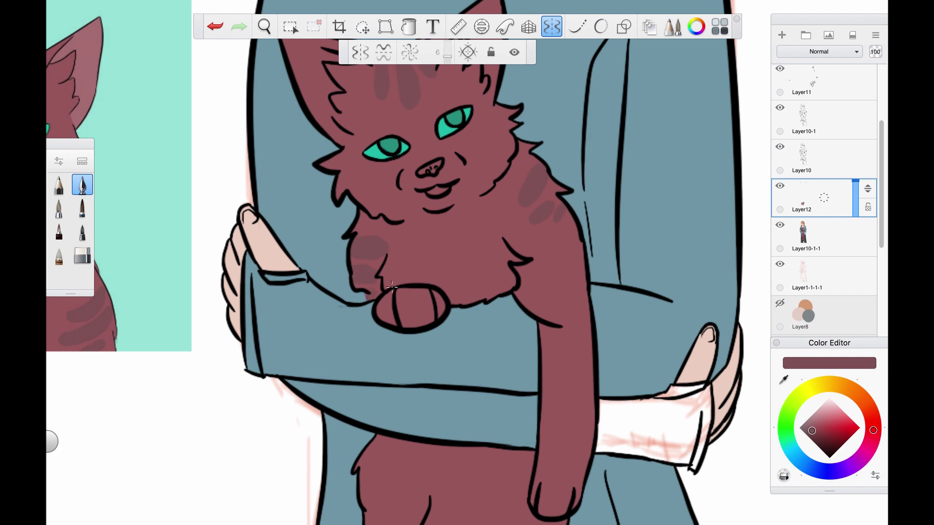
{"action": "scroll", "coordinate": [391, 287], "scroll_direction": "down", "scroll_amount": 4}
{"action": "scroll", "coordinate": [480, 276], "scroll_direction": "up", "scroll_amount": 3}
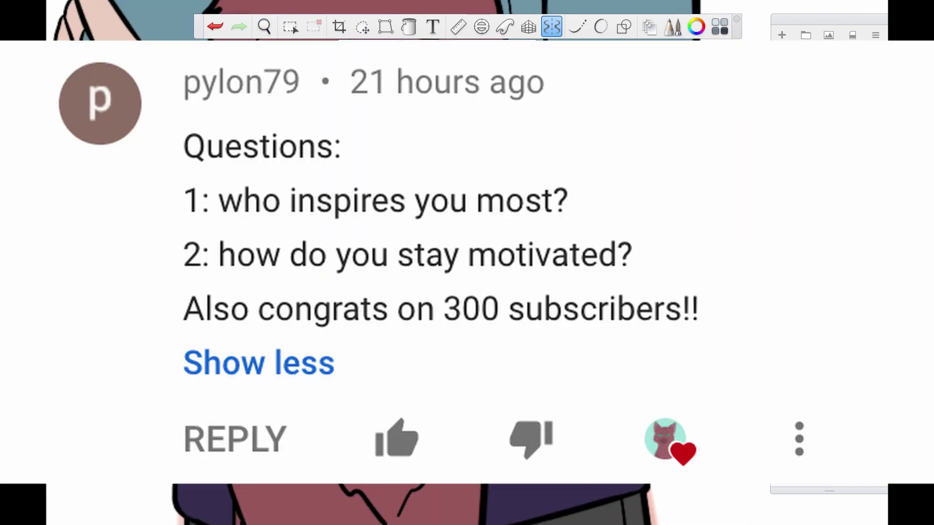
{"action": "key", "text": "f"}
{"action": "key", "text": "b"}
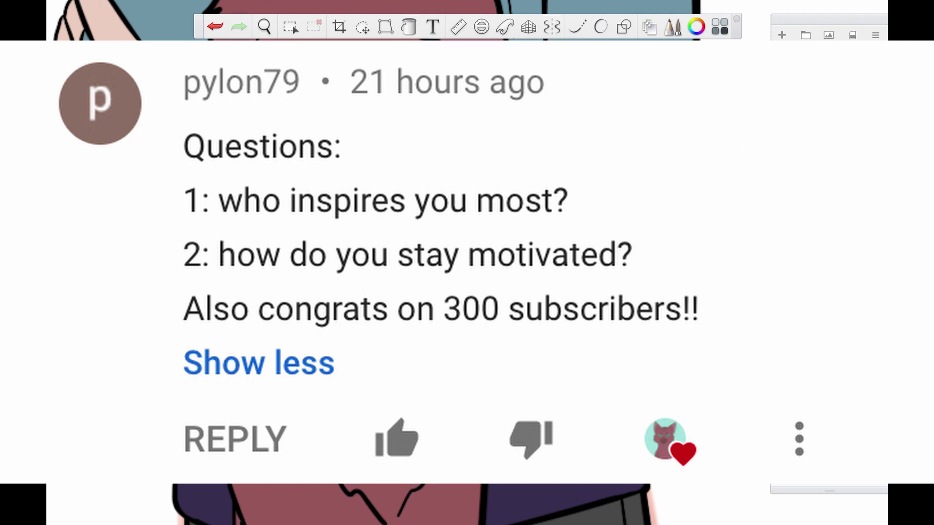
Step: Paint dark stripe markings across both of the cat's hind legs and along its tail
{"action": "scroll", "coordinate": [469, 267], "scroll_direction": "down", "scroll_amount": 10}
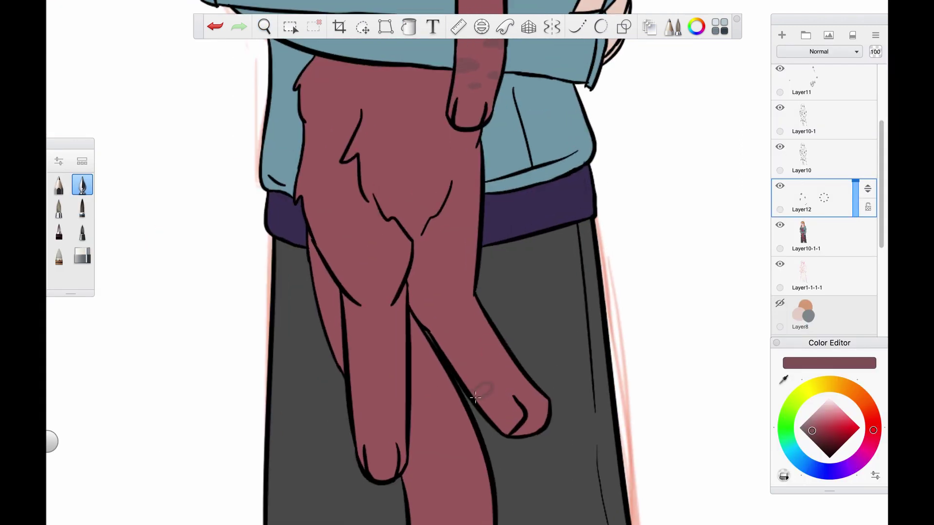
{"action": "mouse_move", "coordinate": [471, 299]}
{"action": "left_mouse_down"}
{"action": "mouse_move", "coordinate": [476, 311]}
{"action": "mouse_move", "coordinate": [492, 294]}
{"action": "left_mouse_up"}
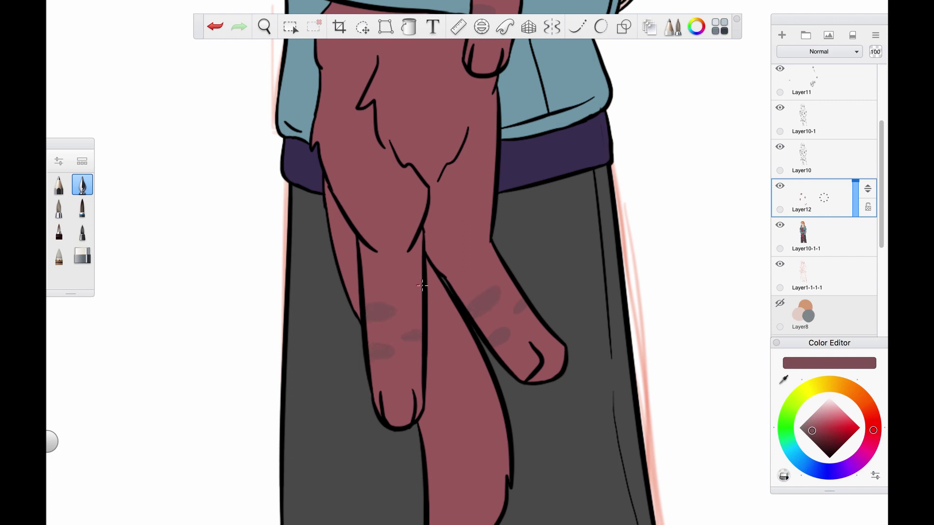
{"action": "scroll", "coordinate": [416, 291], "scroll_direction": "down", "scroll_amount": 3}
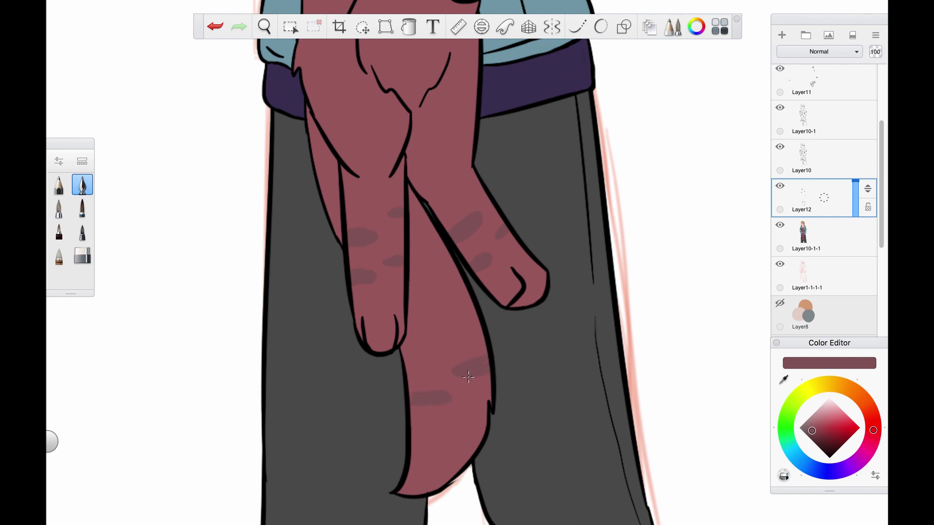
{"action": "scroll", "coordinate": [468, 376], "scroll_direction": "down", "scroll_amount": 4}
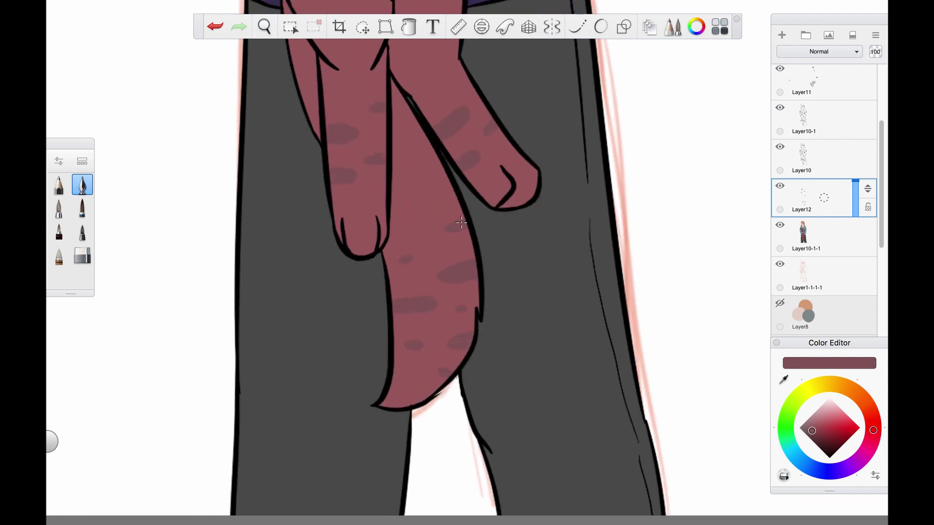
Step: Paint the cat's muzzle and the bridge of its nose with a darker brownish maroon
{"action": "scroll", "coordinate": [421, 382], "scroll_direction": "down", "scroll_amount": 5}
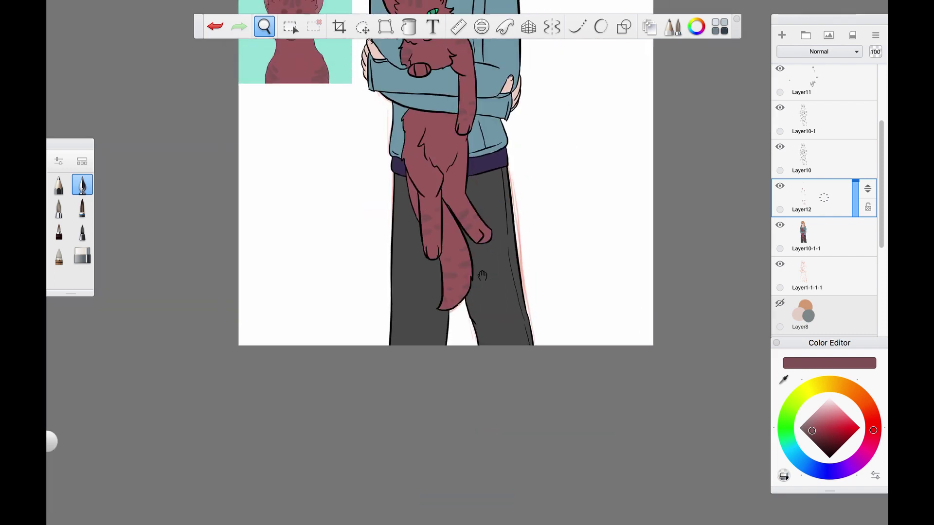
{"action": "scroll", "coordinate": [479, 270], "scroll_direction": "up", "scroll_amount": 4}
{"action": "scroll", "coordinate": [486, 204], "scroll_direction": "up", "scroll_amount": 5}
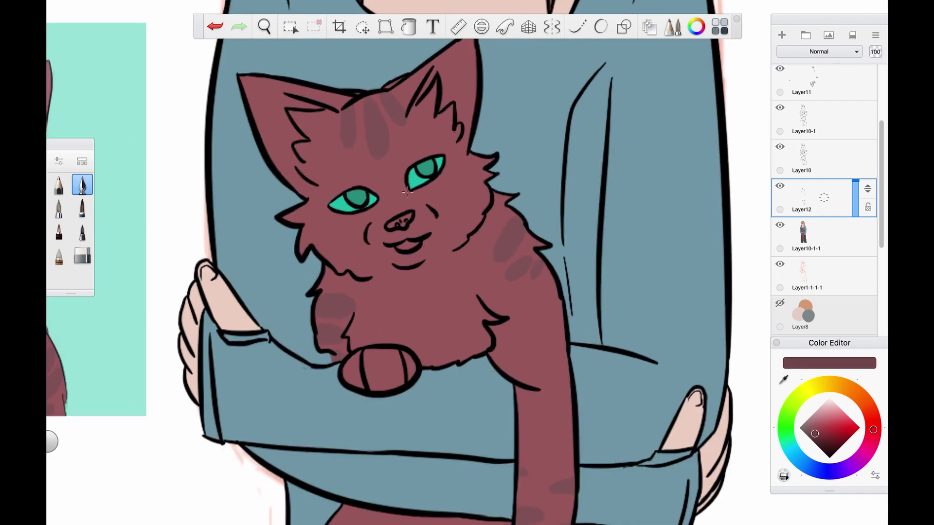
{"action": "mouse_move", "coordinate": [397, 201]}
{"action": "left_mouse_down"}
{"action": "mouse_move", "coordinate": [385, 245]}
{"action": "mouse_move", "coordinate": [400, 230]}
{"action": "mouse_move", "coordinate": [377, 223]}
{"action": "mouse_move", "coordinate": [395, 234]}
{"action": "left_mouse_up"}
{"action": "mouse_move", "coordinate": [428, 207]}
{"action": "left_mouse_down"}
{"action": "mouse_move", "coordinate": [429, 231]}
{"action": "mouse_move", "coordinate": [399, 240]}
{"action": "mouse_move", "coordinate": [416, 213]}
{"action": "mouse_move", "coordinate": [424, 229]}
{"action": "mouse_move", "coordinate": [391, 260]}
{"action": "mouse_move", "coordinate": [423, 255]}
{"action": "mouse_move", "coordinate": [424, 242]}
{"action": "mouse_move", "coordinate": [390, 252]}
{"action": "left_mouse_up"}
Step: Paint the insides of both cat ears with a lighter pinkish maroon
{"action": "scroll", "coordinate": [391, 253], "scroll_direction": "down", "scroll_amount": 5}
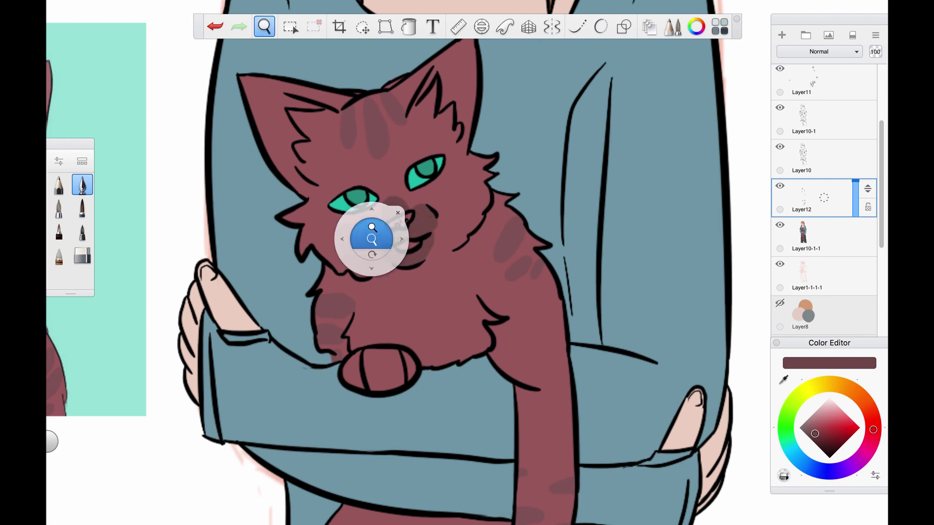
{"action": "scroll", "coordinate": [453, 170], "scroll_direction": "up", "scroll_amount": 3}
{"action": "scroll", "coordinate": [453, 170], "scroll_direction": "up", "scroll_amount": 1}
{"action": "mouse_move", "coordinate": [409, 192]}
{"action": "left_mouse_down"}
{"action": "mouse_move", "coordinate": [425, 152]}
{"action": "mouse_move", "coordinate": [441, 161]}
{"action": "mouse_move", "coordinate": [439, 221]}
{"action": "mouse_move", "coordinate": [411, 173]}
{"action": "mouse_move", "coordinate": [421, 187]}
{"action": "mouse_move", "coordinate": [437, 161]}
{"action": "mouse_move", "coordinate": [435, 225]}
{"action": "left_mouse_up"}
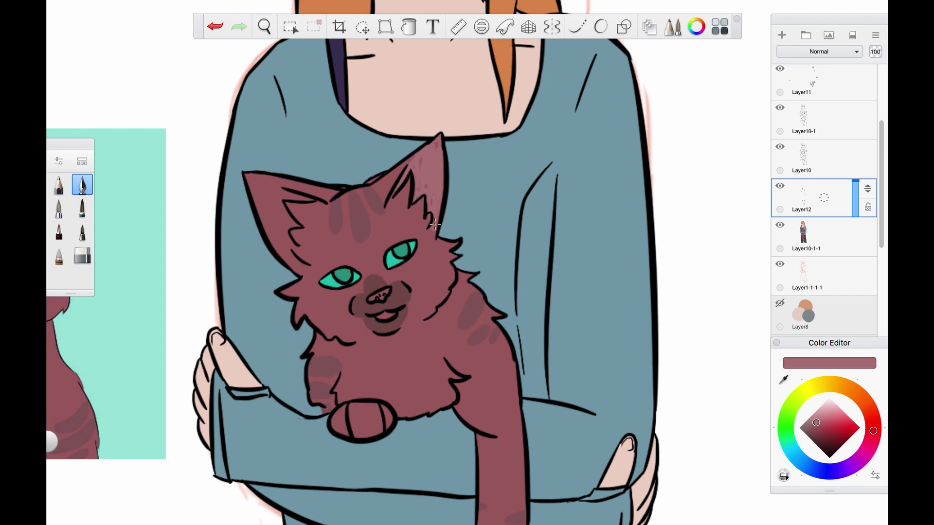
{"action": "mouse_move", "coordinate": [246, 176]}
{"action": "left_mouse_down"}
{"action": "mouse_move", "coordinate": [293, 194]}
{"action": "mouse_move", "coordinate": [248, 176]}
{"action": "mouse_move", "coordinate": [284, 255]}
{"action": "mouse_move", "coordinate": [300, 266]}
{"action": "mouse_move", "coordinate": [279, 252]}
{"action": "mouse_move", "coordinate": [295, 227]}
{"action": "mouse_move", "coordinate": [263, 184]}
{"action": "mouse_move", "coordinate": [272, 228]}
{"action": "mouse_move", "coordinate": [267, 205]}
{"action": "left_mouse_up"}
Step: Dot light pinkish-maroon freckles on both of the cat's cheeks below the eyes
{"action": "key", "text": "space"}
{"action": "mouse_move", "coordinate": [416, 278]}
{"action": "left_mouse_down"}
{"action": "mouse_move", "coordinate": [438, 293]}
{"action": "mouse_move", "coordinate": [439, 235]}
{"action": "left_mouse_up"}
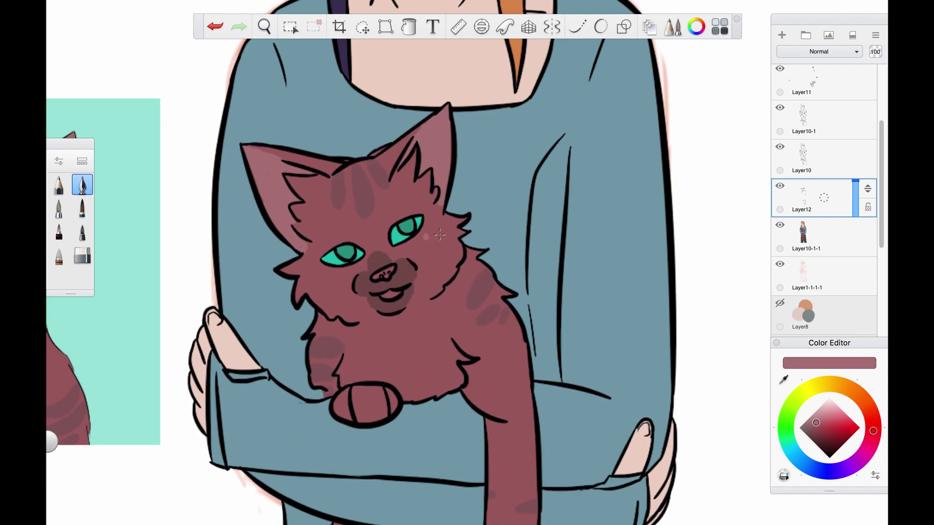
{"action": "key", "text": "space"}
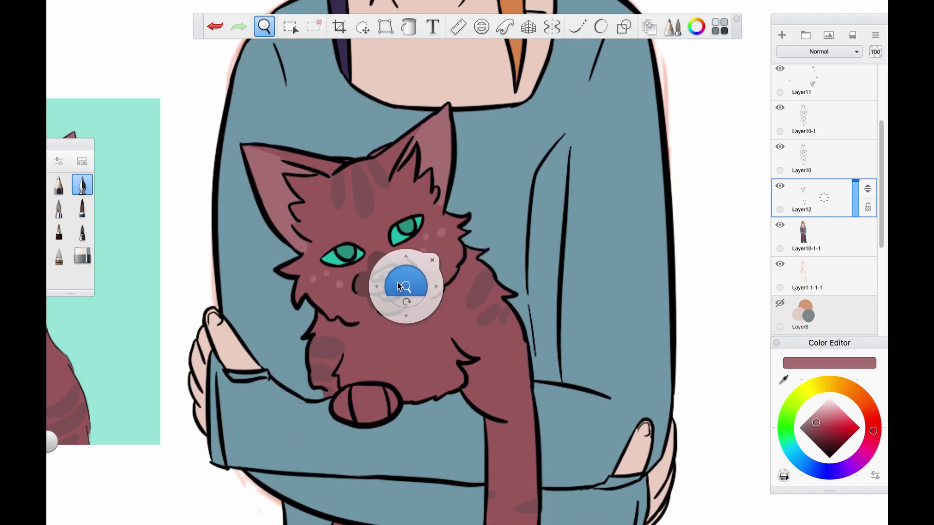
{"action": "left_click_drag", "start_coordinate": [408, 283], "coordinate": [598, 355]}
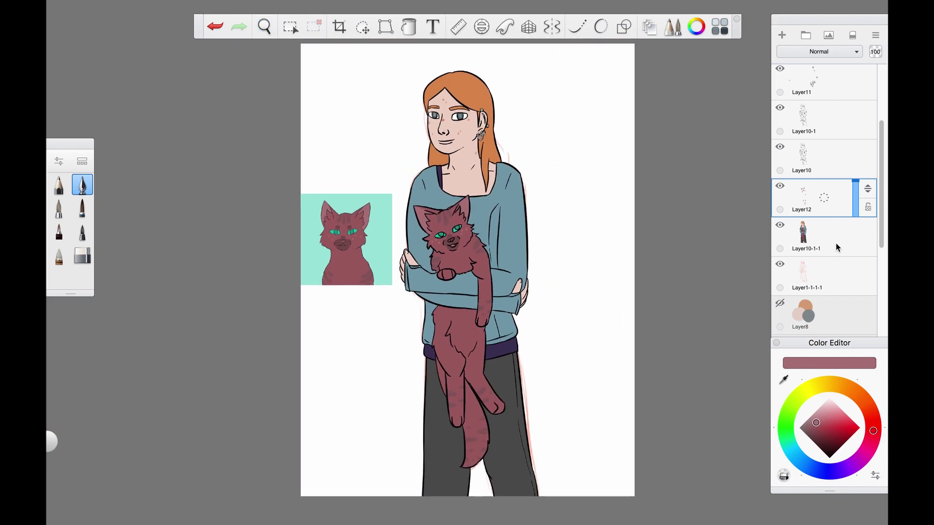
Step: Hide the layer holding the cat reference image
{"action": "scroll", "coordinate": [826, 205], "scroll_direction": "up", "scroll_amount": 5}
{"action": "left_click", "coordinate": [778, 72]}
{"action": "scroll", "coordinate": [830, 195], "scroll_direction": "down", "scroll_amount": 5}
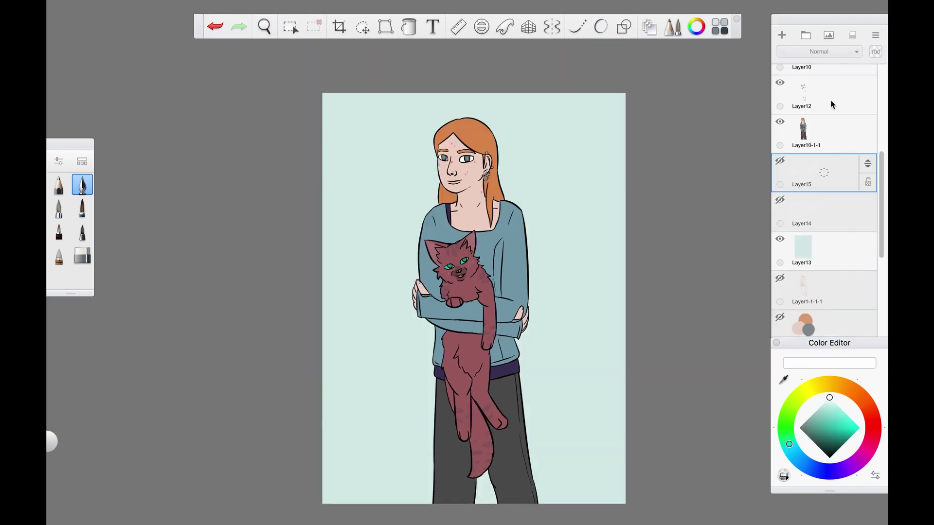
Step: Outline a curved patch in mid grey on the woman's upper chest, on both sides of the hanging hair strand
{"action": "key", "text": "space"}
{"action": "left_click_drag", "start_coordinate": [480, 250], "coordinate": [469, 275]}
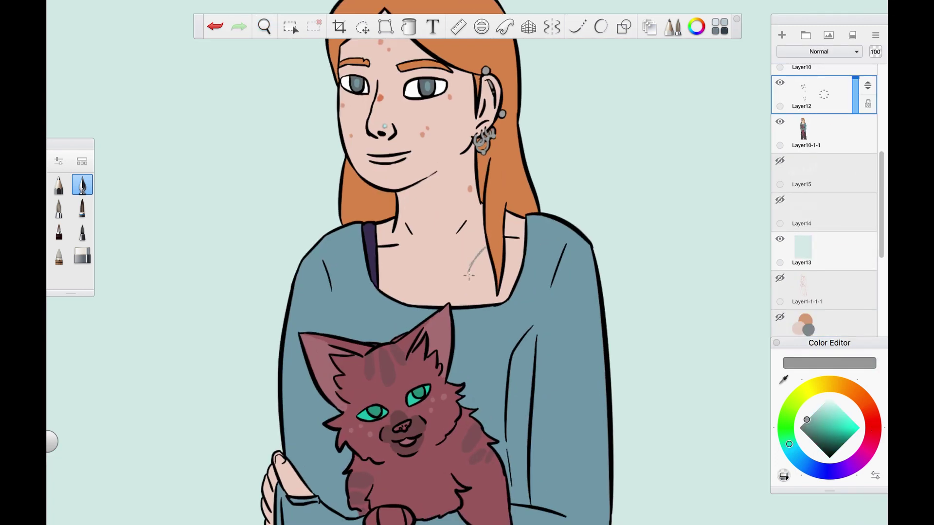
{"action": "scroll", "coordinate": [461, 306], "scroll_direction": "up", "scroll_amount": 2}
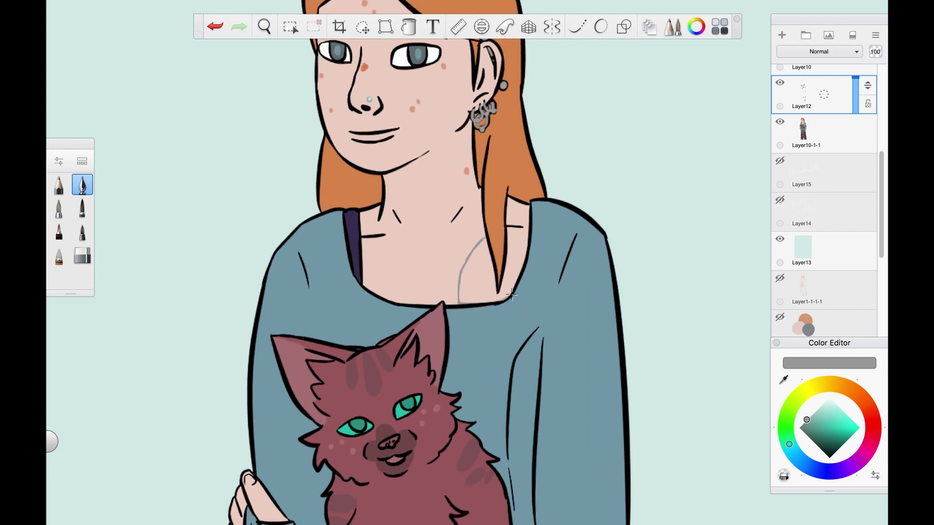
{"action": "mouse_move", "coordinate": [529, 239]}
{"action": "left_mouse_down"}
{"action": "mouse_move", "coordinate": [502, 232]}
{"action": "mouse_move", "coordinate": [504, 266]}
{"action": "mouse_move", "coordinate": [501, 240]}
{"action": "mouse_move", "coordinate": [486, 238]}
{"action": "mouse_move", "coordinate": [496, 294]}
{"action": "left_mouse_up"}
{"action": "key", "text": "ctrl+z"}
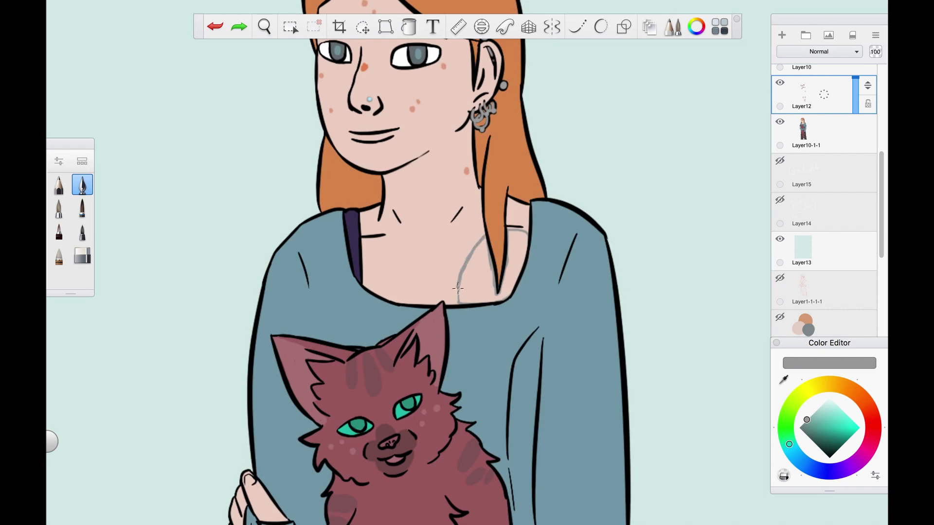
{"action": "key", "text": "f"}
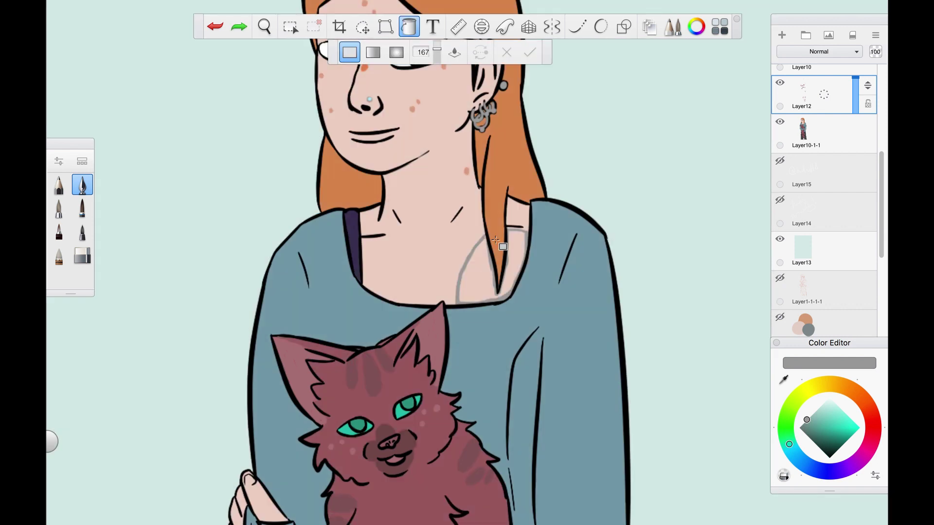
{"action": "key", "text": "b"}
{"action": "left_click_drag", "start_coordinate": [497, 294], "coordinate": [507, 228]}
Step: Fill both parts of the outlined chest patch with the same mid grey
{"action": "key", "text": "f"}
{"action": "left_click", "coordinate": [479, 272]}
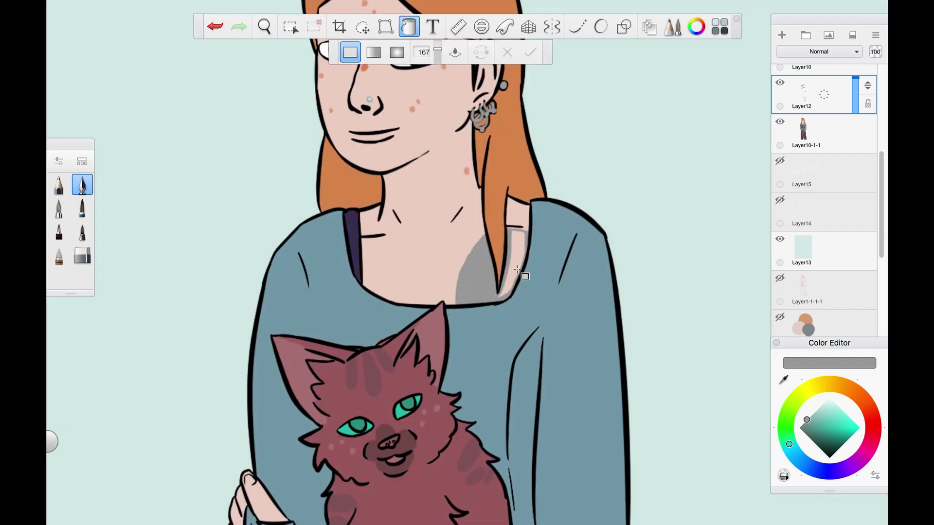
{"action": "left_click", "coordinate": [519, 273]}
{"action": "key", "text": "b"}
Step: Paint dark grey oval spots and a thin line as details inside the grey chest patch, on the line art layer
{"action": "left_click", "coordinate": [782, 35]}
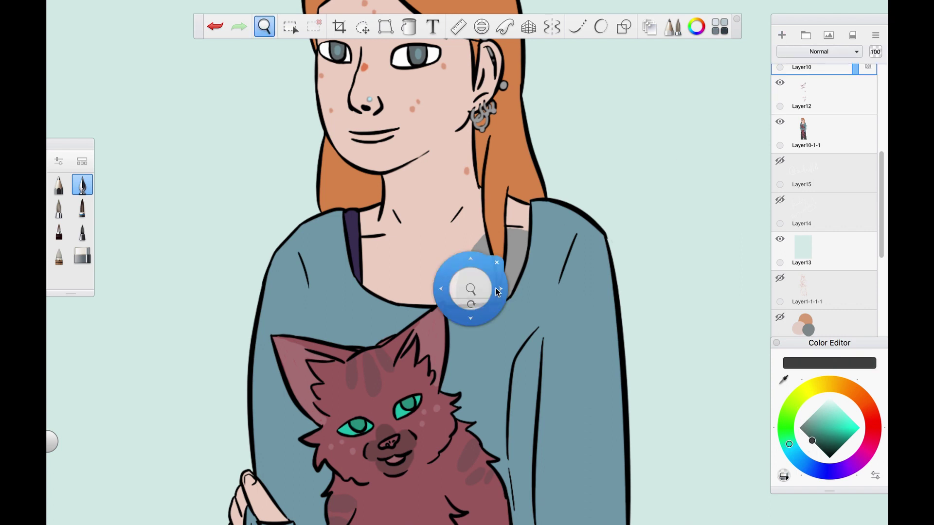
{"action": "left_click_drag", "start_coordinate": [469, 287], "coordinate": [535, 253]}
{"action": "key", "text": "e"}
{"action": "key", "text": "b"}
{"action": "key", "text": "e"}
{"action": "key", "text": "b"}
{"action": "left_click_drag", "start_coordinate": [453, 261], "coordinate": [449, 281]}
{"action": "left_click_drag", "start_coordinate": [488, 232], "coordinate": [478, 293]}
{"action": "key", "text": "ctrl+z"}
{"action": "mouse_move", "coordinate": [485, 206]}
{"action": "left_mouse_down"}
{"action": "mouse_move", "coordinate": [453, 251]}
{"action": "mouse_move", "coordinate": [456, 289]}
{"action": "left_mouse_up"}
{"action": "key", "text": "ctrl+z"}
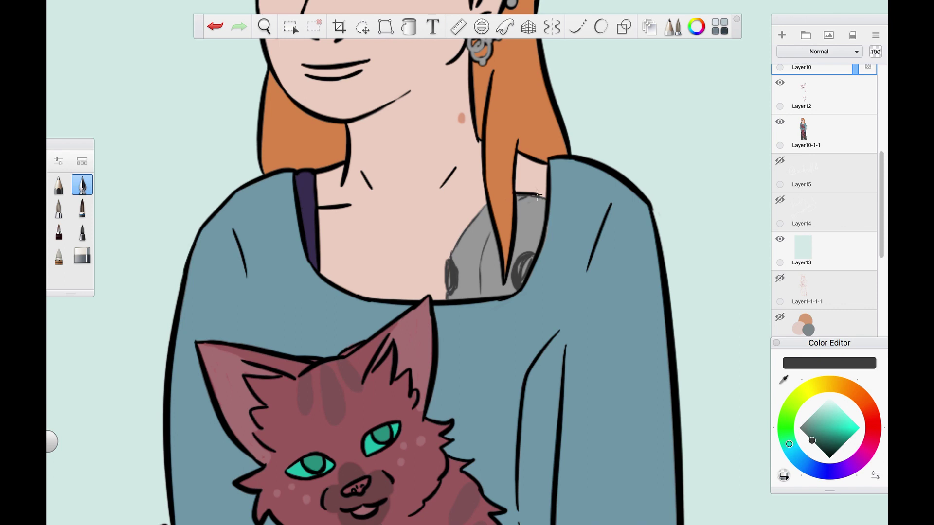
Step: Add a new layer and draw white strokes on the empty pale mint background beside the woman's head and shoulder
{"action": "scroll", "coordinate": [537, 249], "scroll_direction": "down", "scroll_amount": 10}
{"action": "key", "text": "space"}
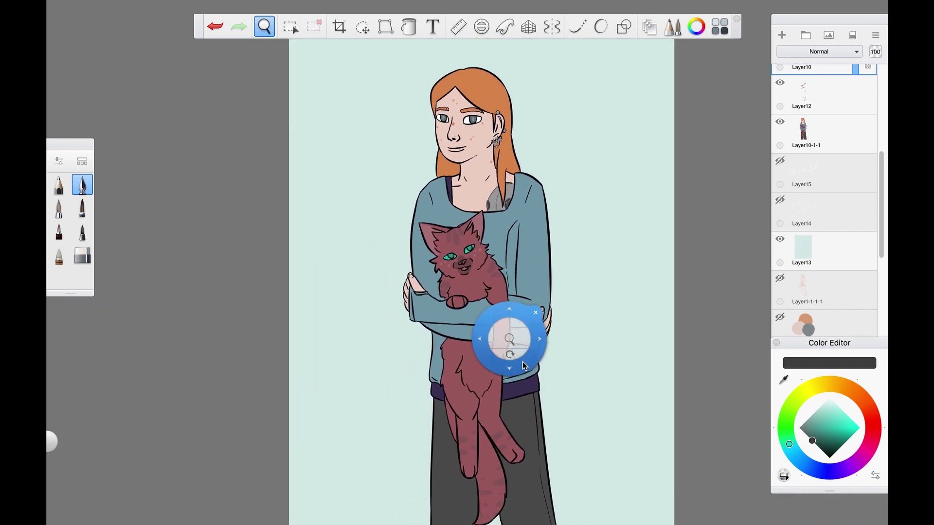
{"action": "left_click", "coordinate": [782, 35]}
{"action": "left_click", "coordinate": [829, 397]}
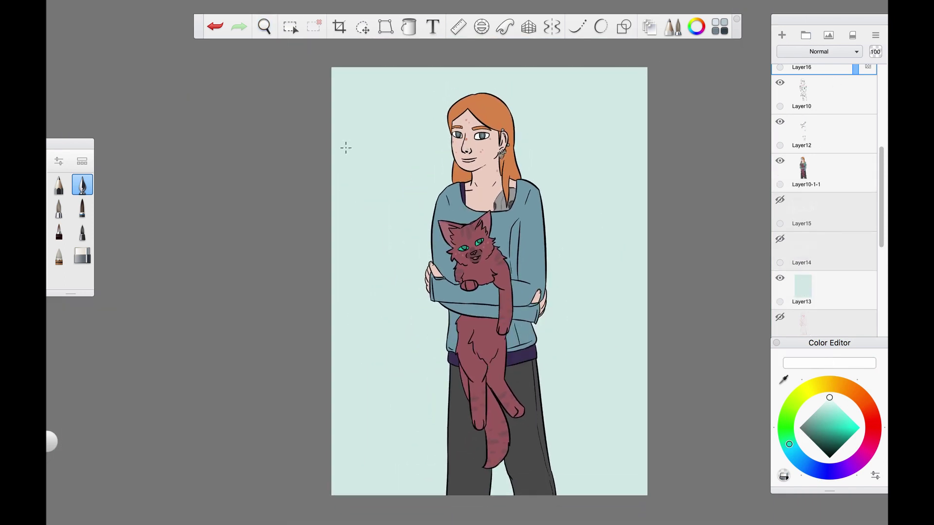
{"action": "mouse_move", "coordinate": [342, 165]}
{"action": "left_mouse_down"}
{"action": "mouse_move", "coordinate": [347, 138]}
{"action": "mouse_move", "coordinate": [365, 160]}
{"action": "left_mouse_up"}
{"action": "mouse_move", "coordinate": [379, 195]}
{"action": "left_mouse_down"}
{"action": "mouse_move", "coordinate": [399, 181]}
{"action": "mouse_move", "coordinate": [422, 195]}
{"action": "left_mouse_up"}
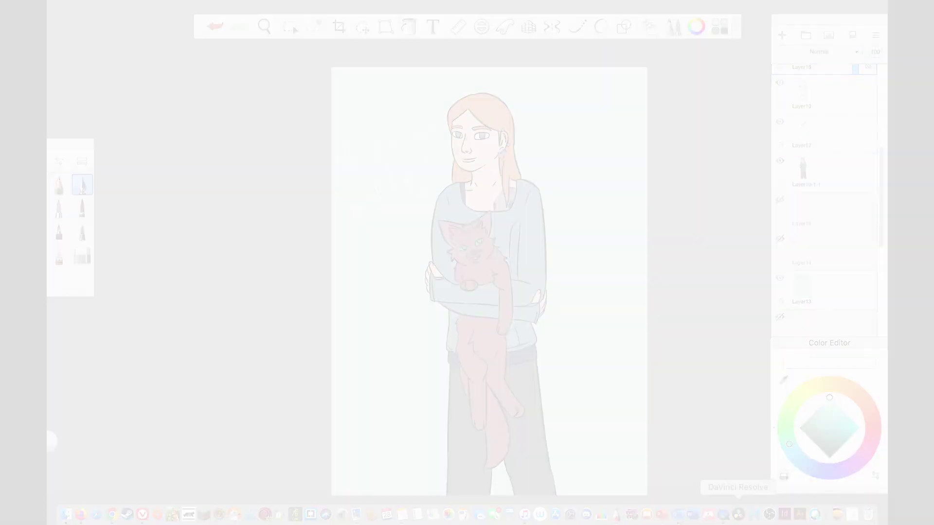